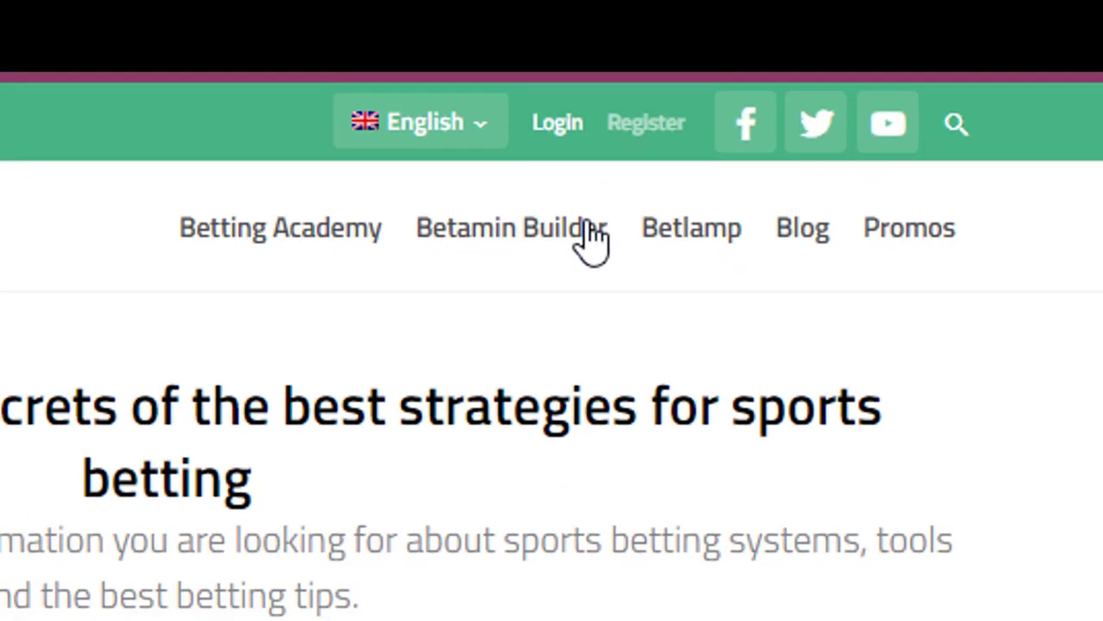
Go from the Betaminic menu's Access Betamin Builder page into the Betamin Builder strategy dashboard
mouse_move(542, 222)
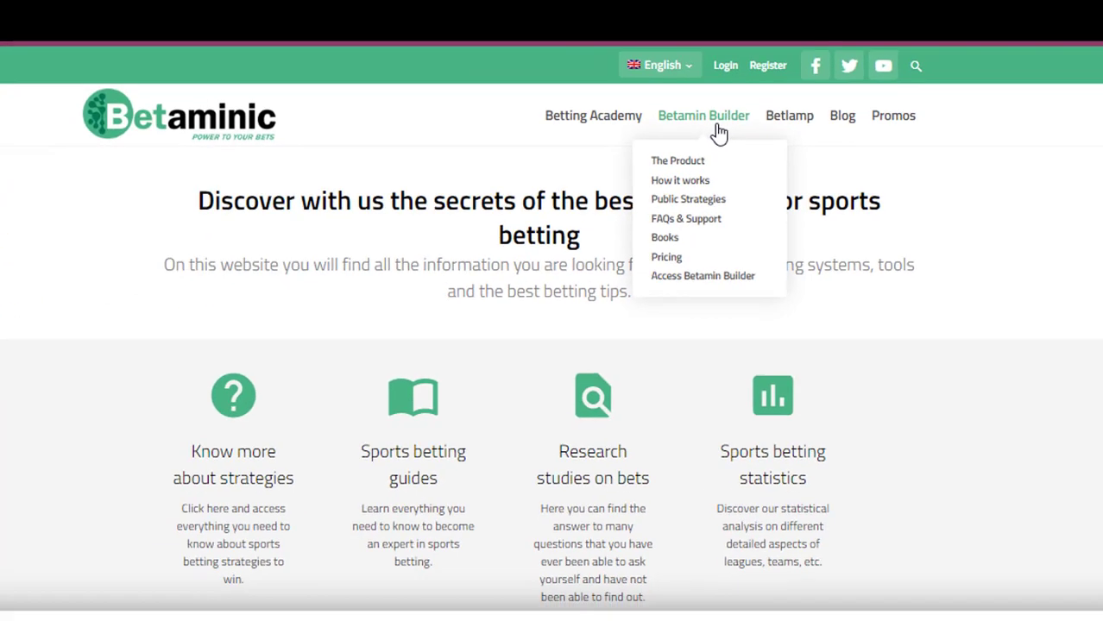
click(542, 218)
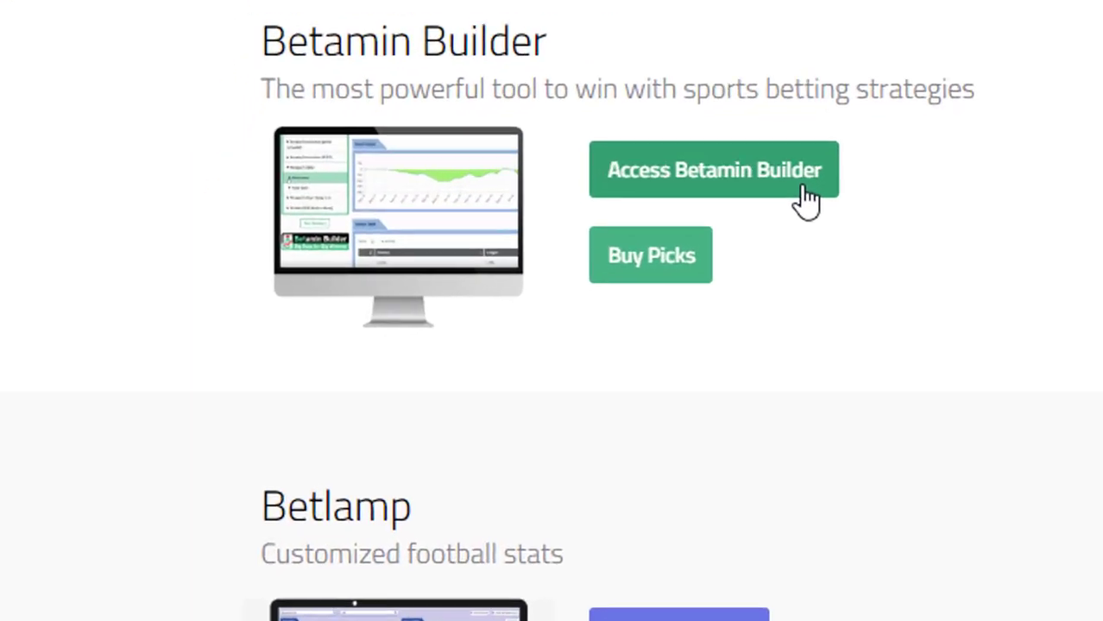
click(788, 190)
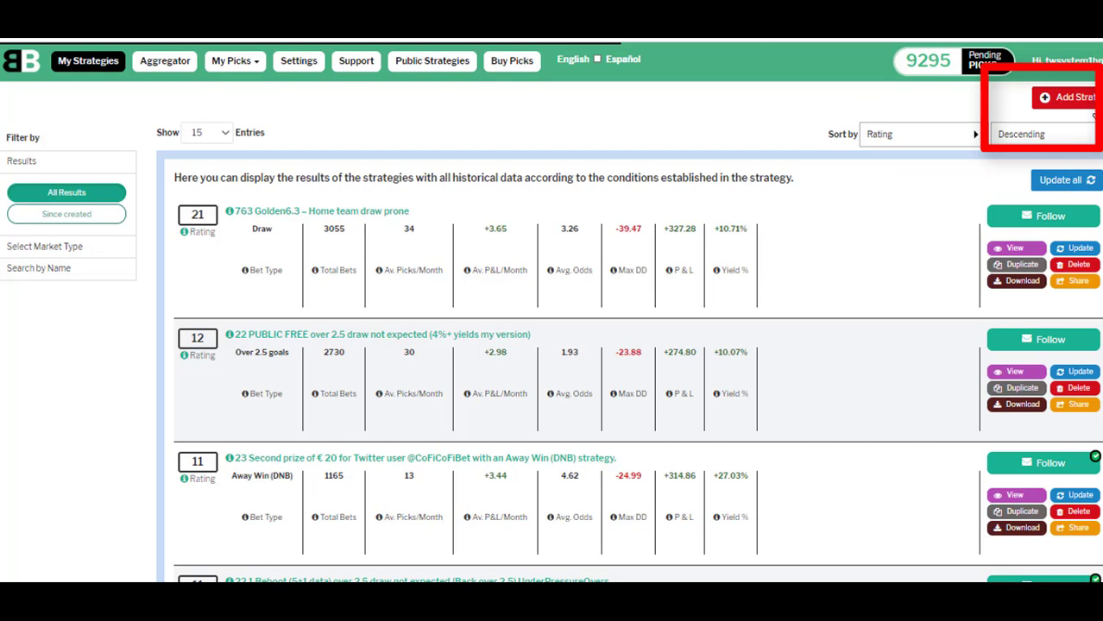
Add a strategy named 'test' with Match Odds (1X2) market and Home Win bet type, and submit it
click(1070, 98)
click(357, 138)
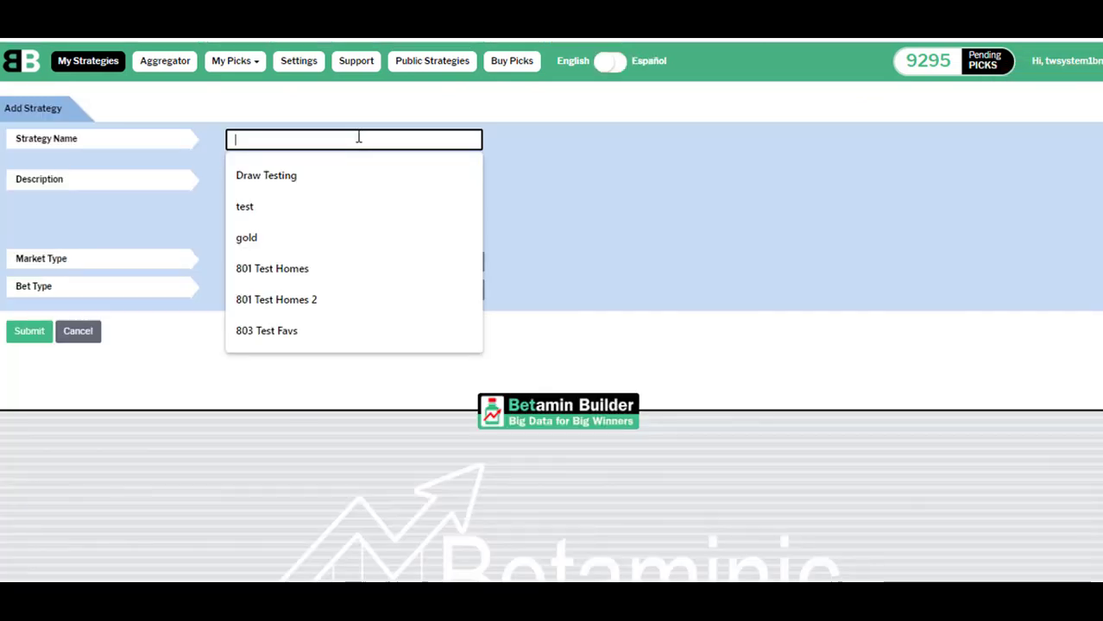
text(test)
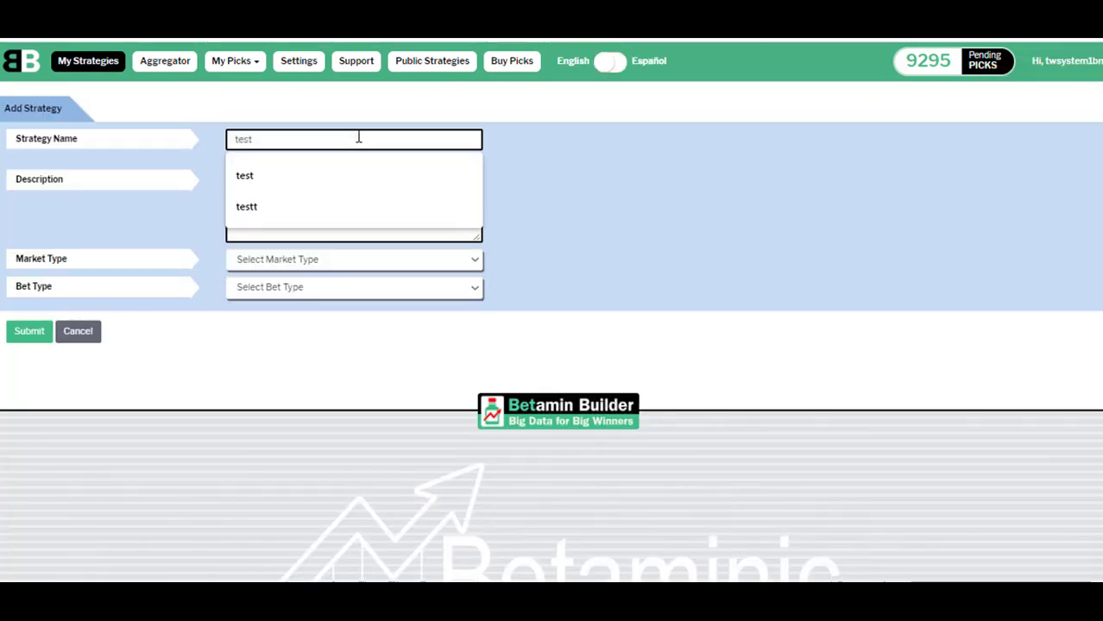
click(338, 183)
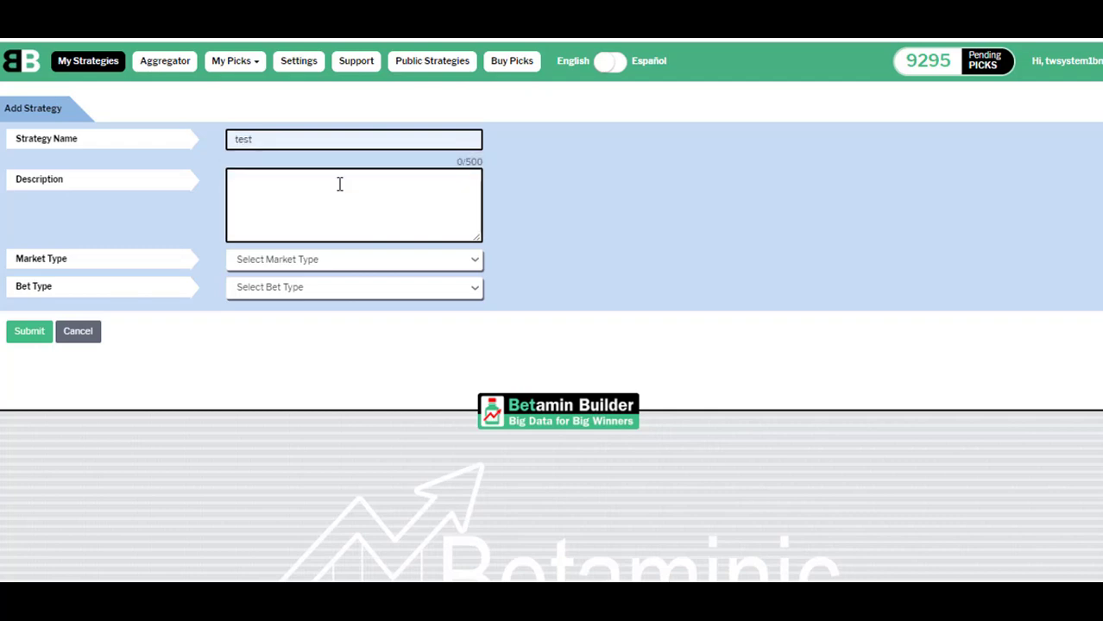
click(343, 267)
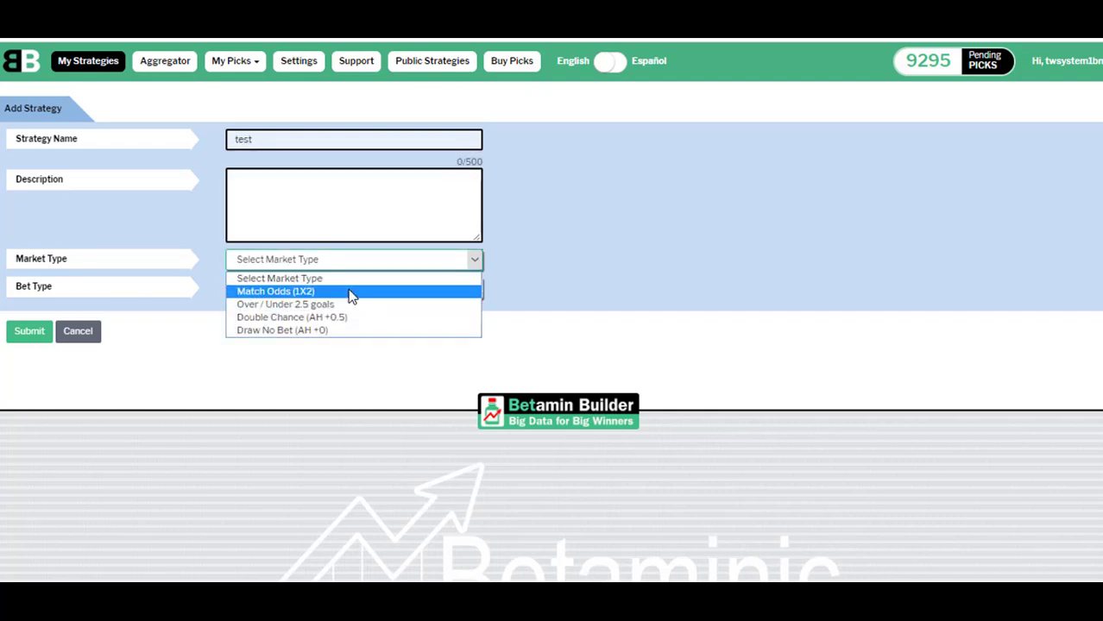
click(351, 293)
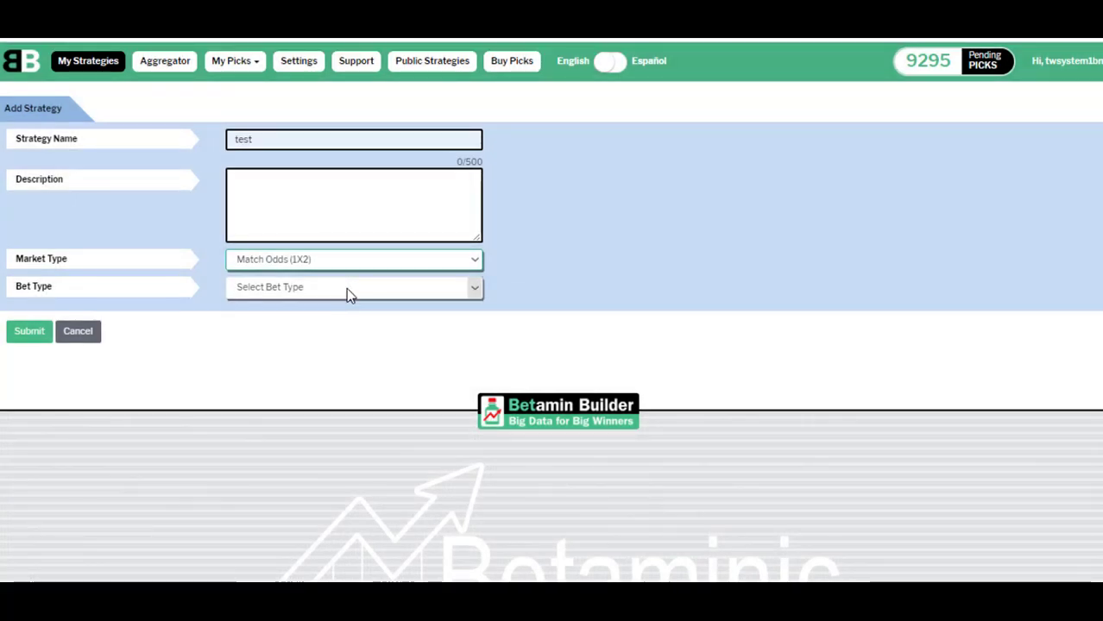
click(347, 290)
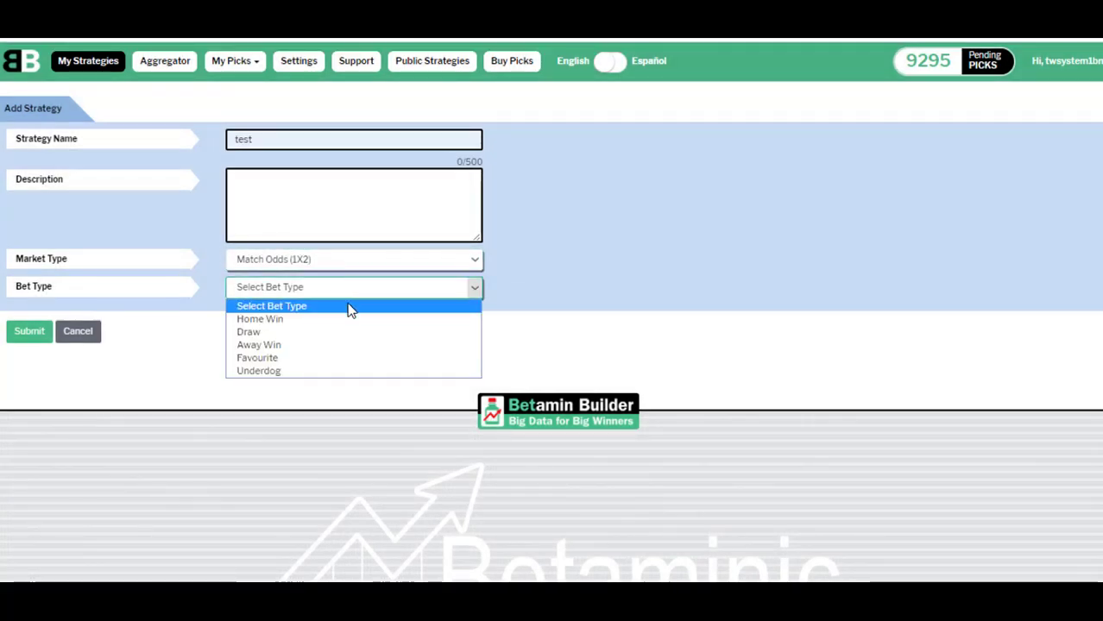
click(354, 321)
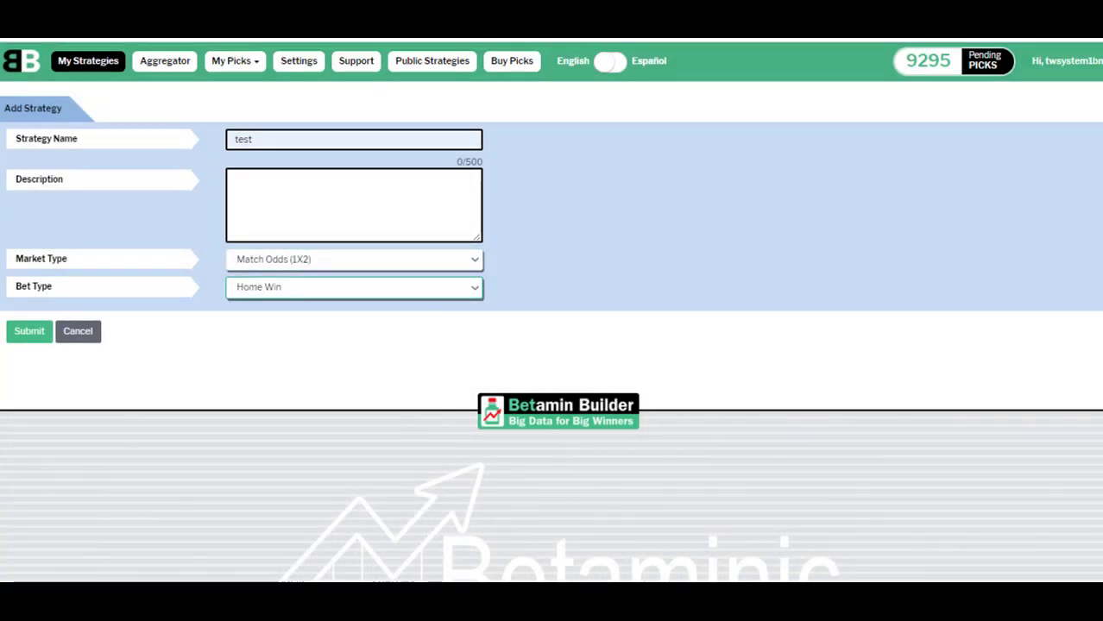
click(21, 336)
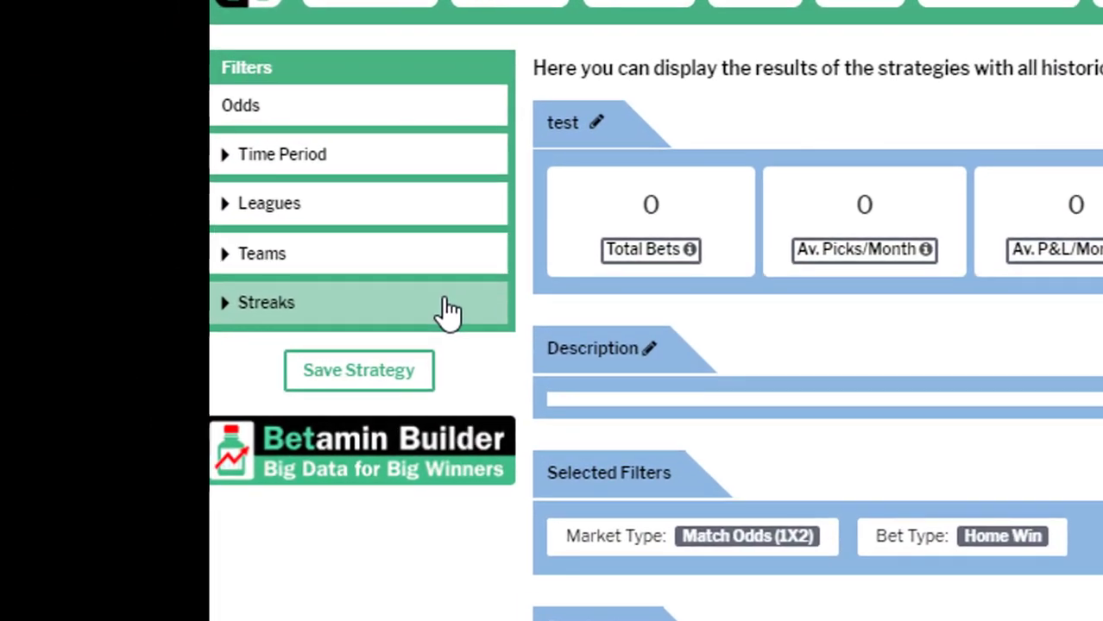
Expand Streaks > Streaks (% WDL) > Home team > Lay Streaks in the filter list
click(447, 309)
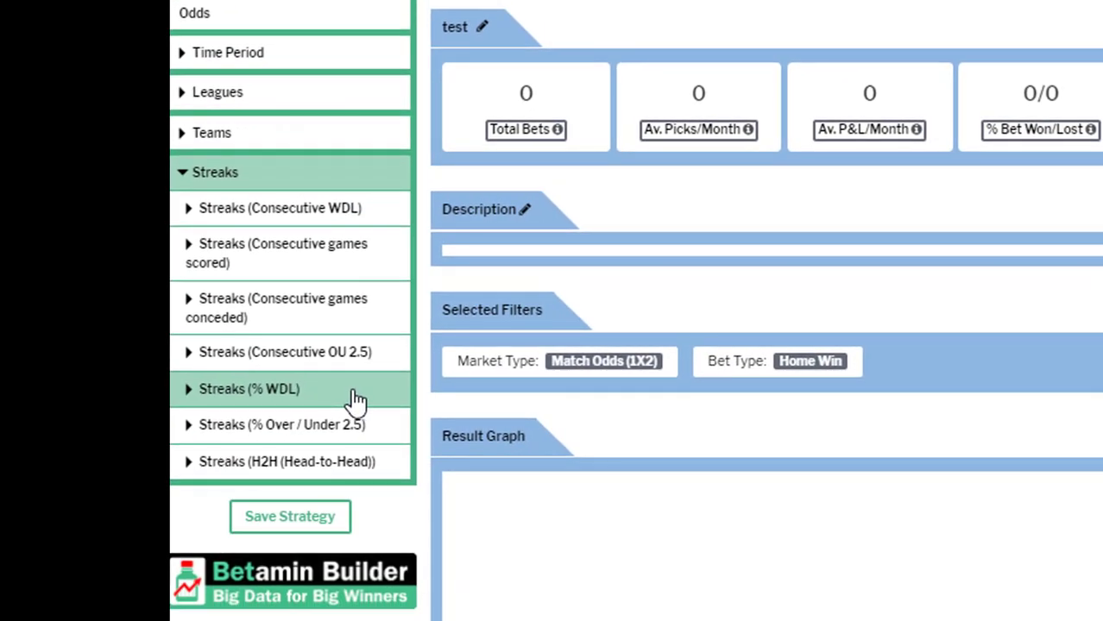
click(357, 398)
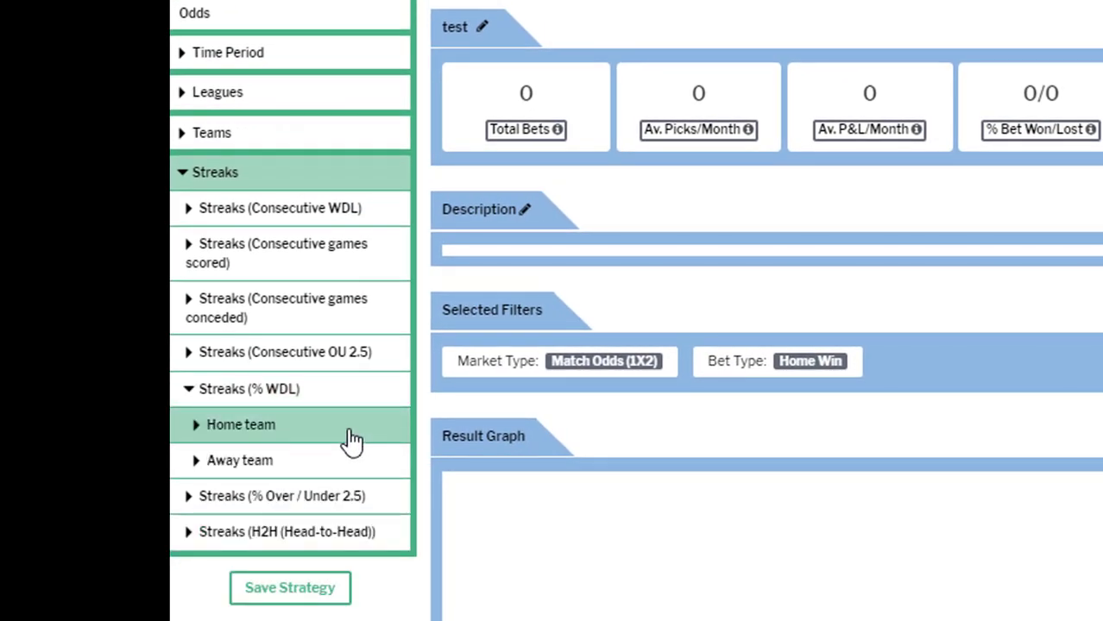
click(352, 439)
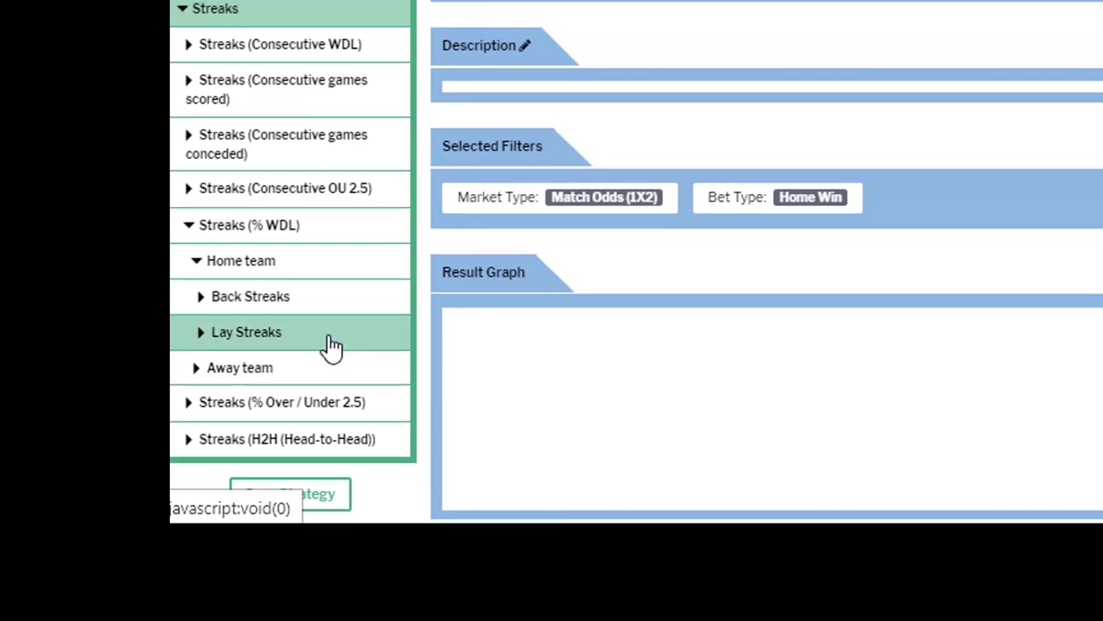
click(332, 346)
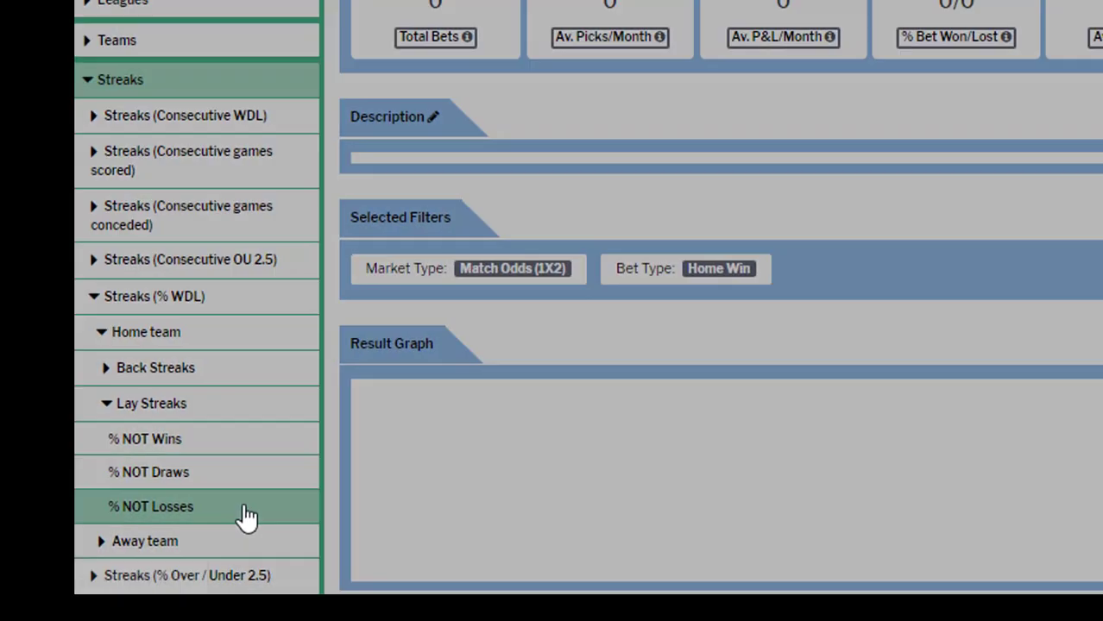
Configure % NOT Losses for the home team's last 10 home games, from 80 to 100%
click(343, 444)
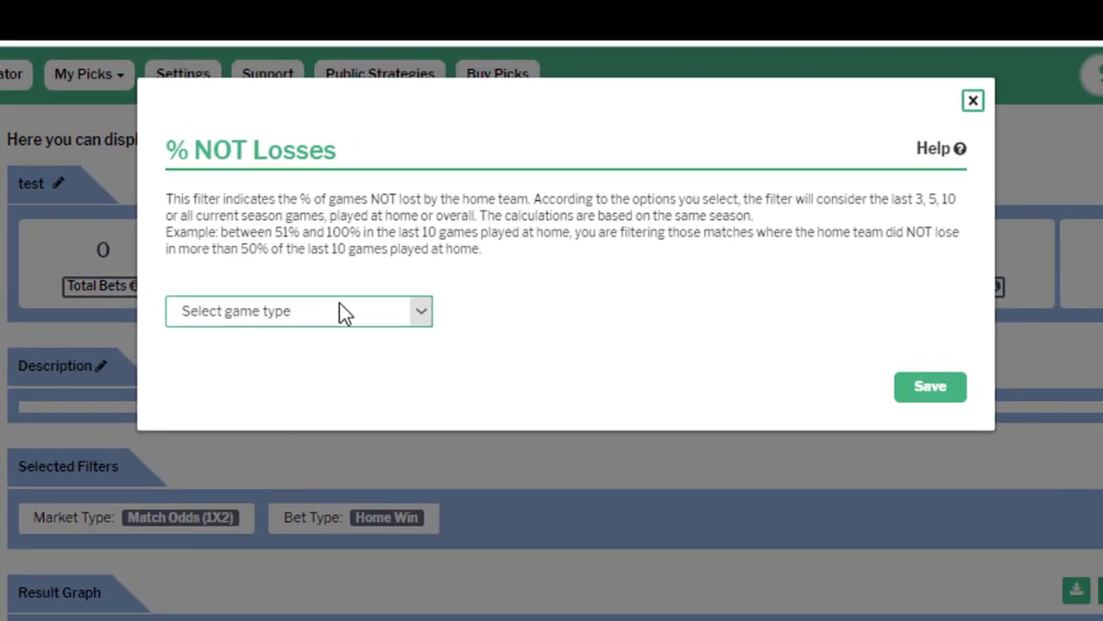
click(340, 309)
click(343, 395)
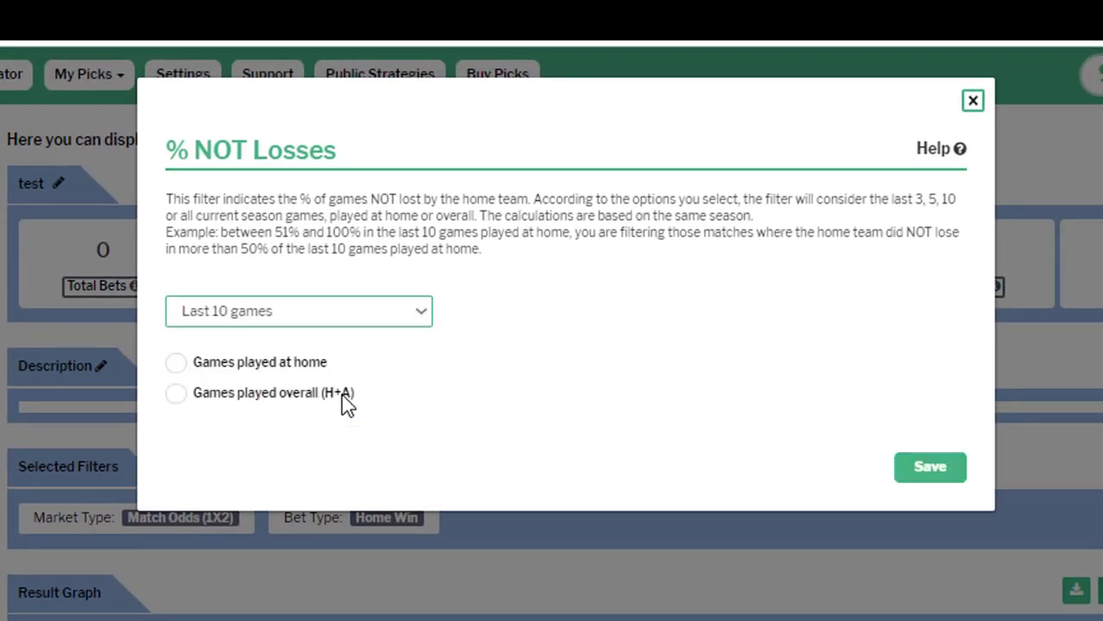
click(176, 364)
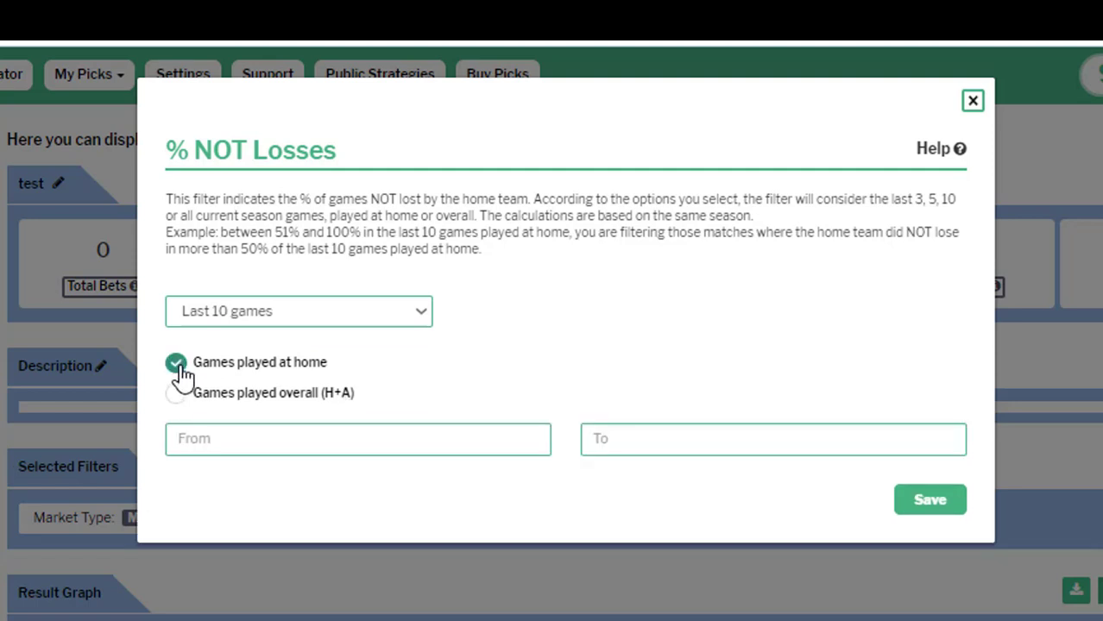
click(233, 438)
text(80)
click(637, 438)
text(100)
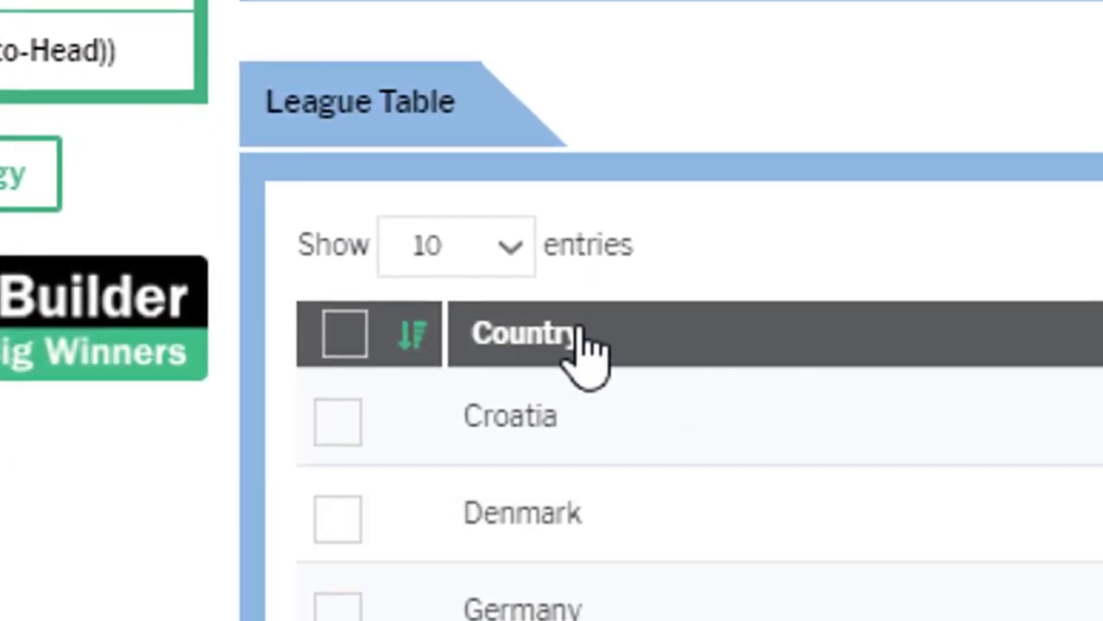
Show 200 leagues per page and sort the league table by Total Bets, highest first
click(264, 335)
click(377, 342)
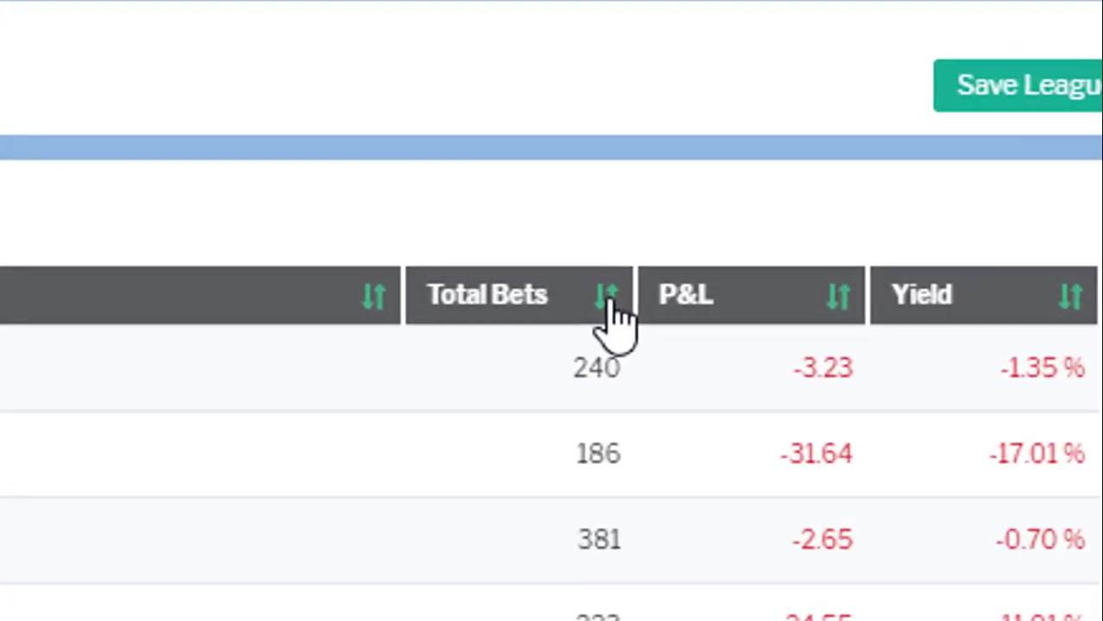
click(610, 302)
click(610, 302)
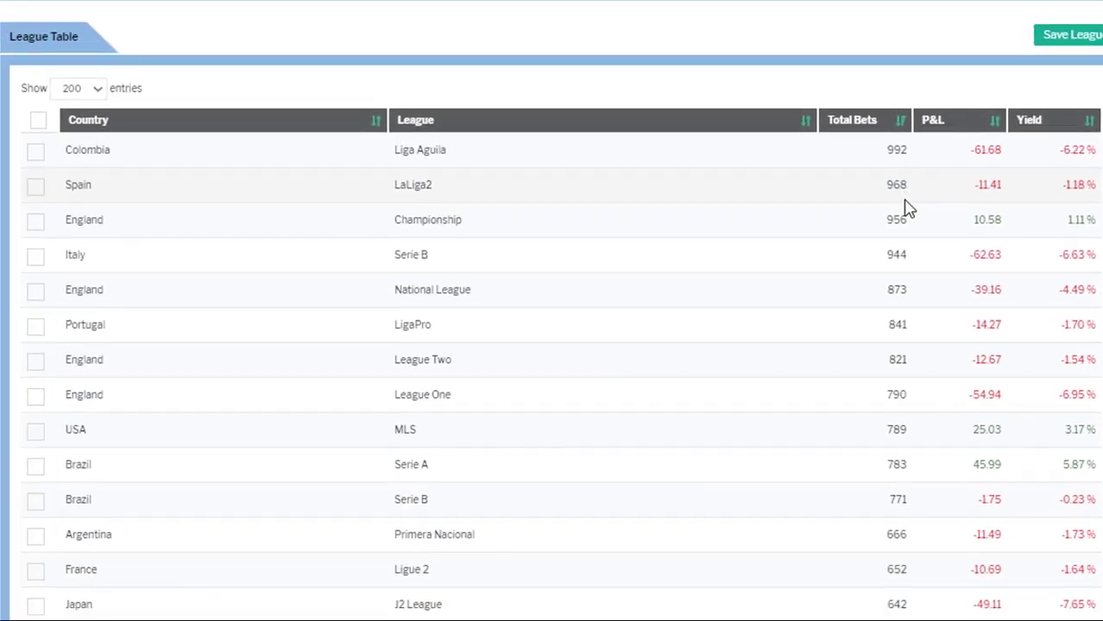
Tick Japan J1 League, Germany Bundesliga and Greece Super League in the league table
scroll(906, 207, down, 5)
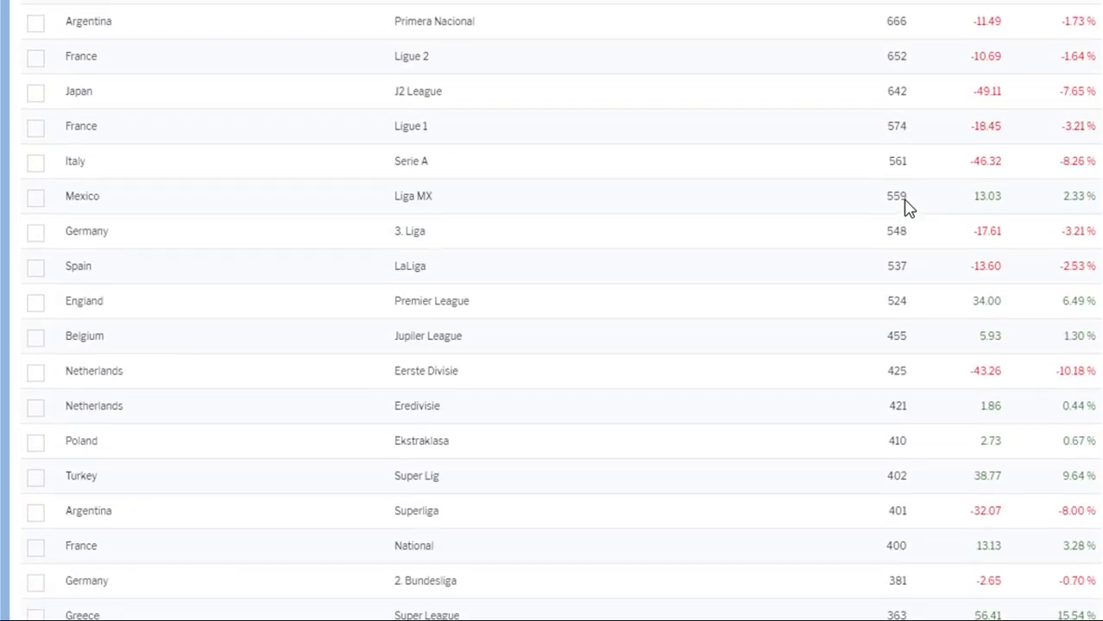
scroll(906, 207, down, 5)
scroll(906, 202, down, 5)
scroll(906, 207, down, 3)
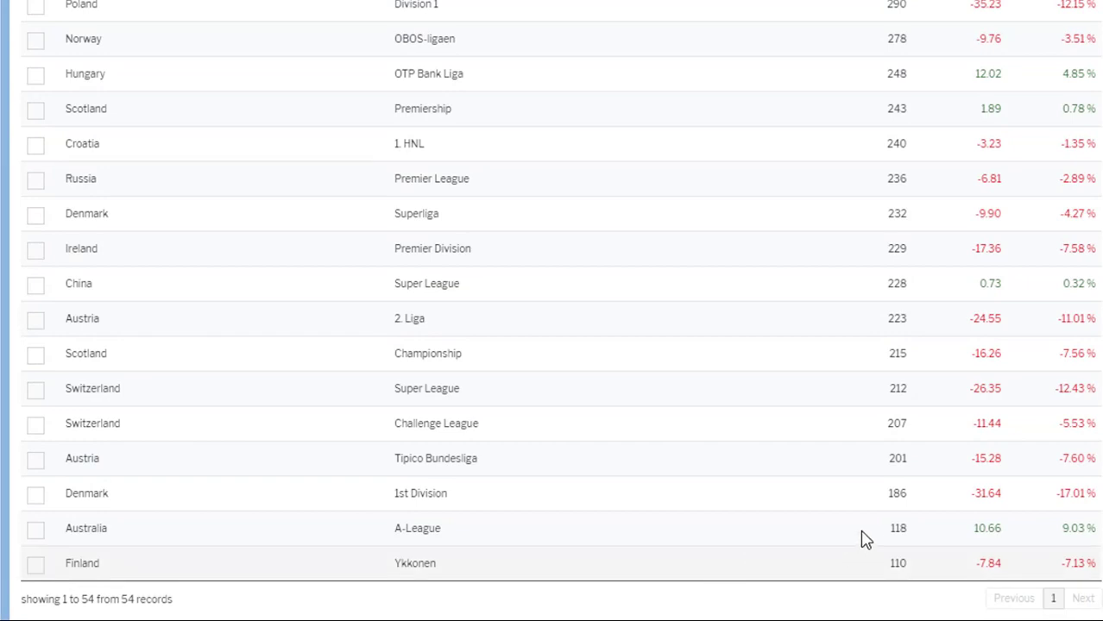
scroll(867, 535, up, 5)
click(37, 210)
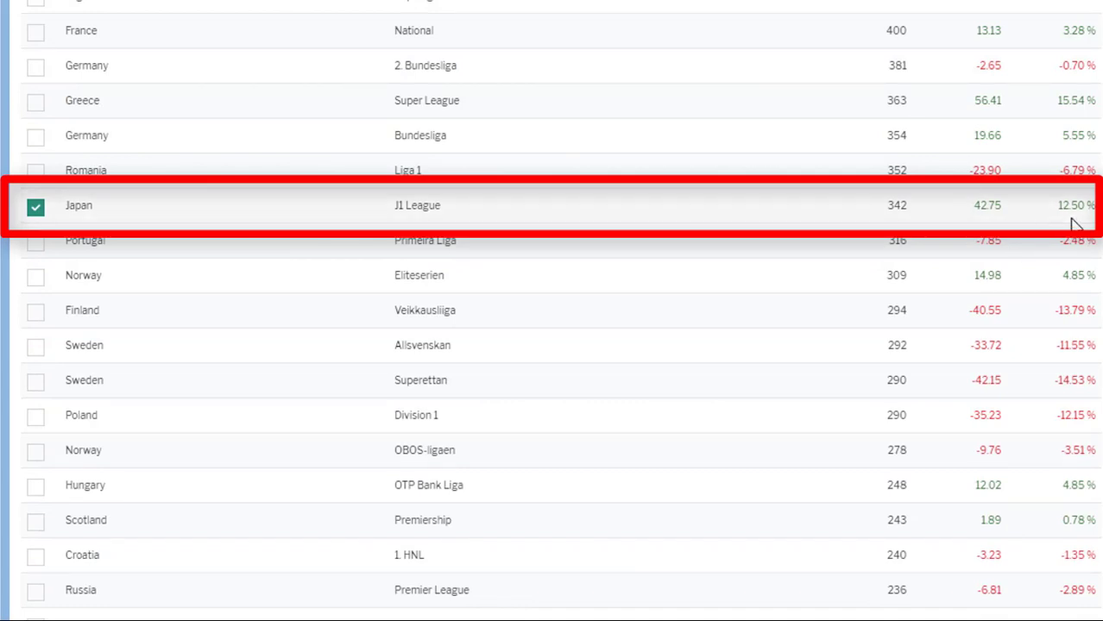
scroll(1075, 224, up, 2)
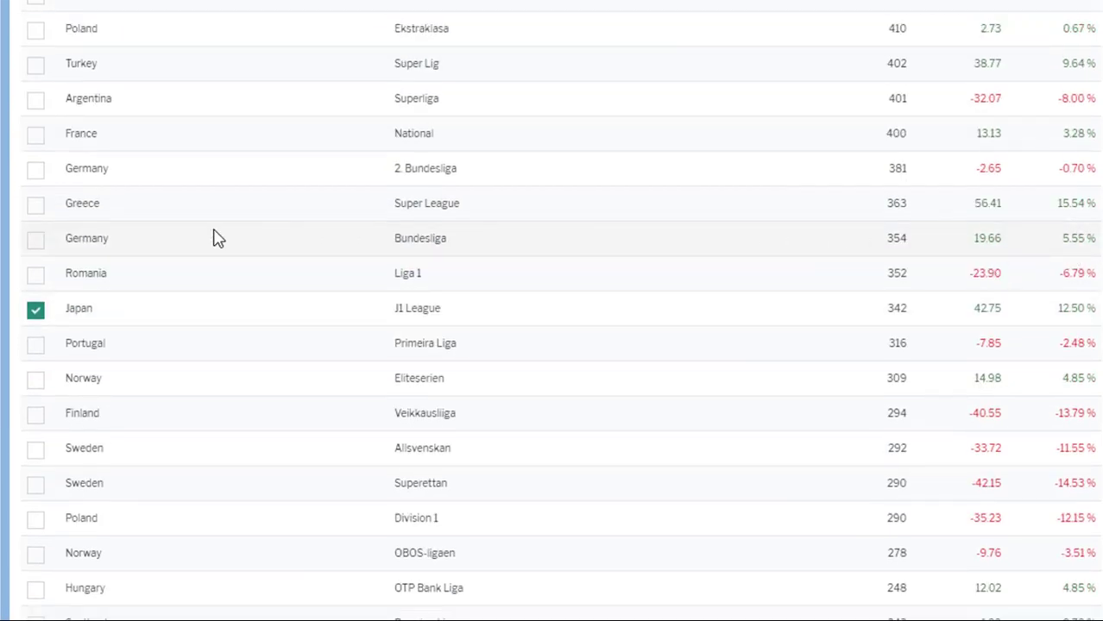
click(36, 242)
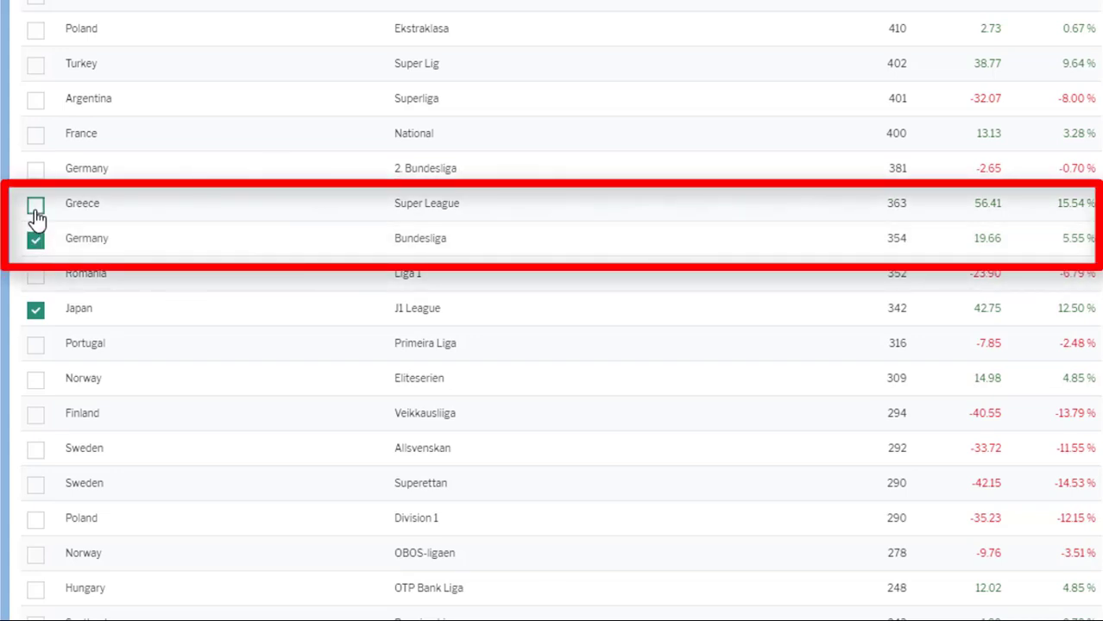
click(36, 211)
Tick Turkey Super Lig, England Premier League and Brazil Serie A as well
scroll(37, 216, up, 2)
click(37, 171)
scroll(38, 181, up, 2)
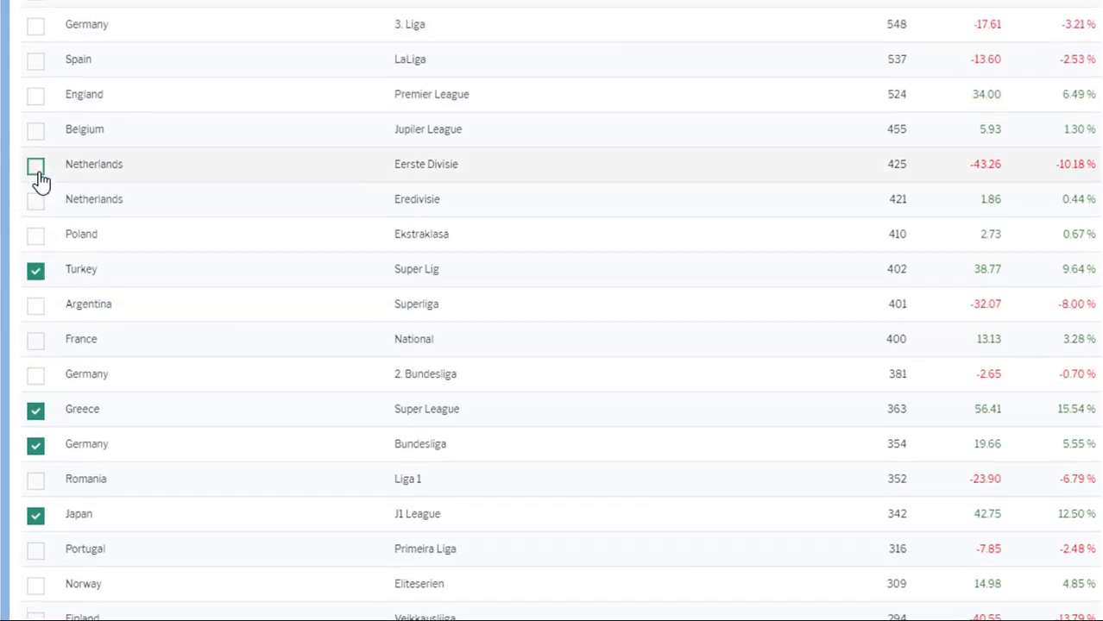
scroll(40, 194, up, 2)
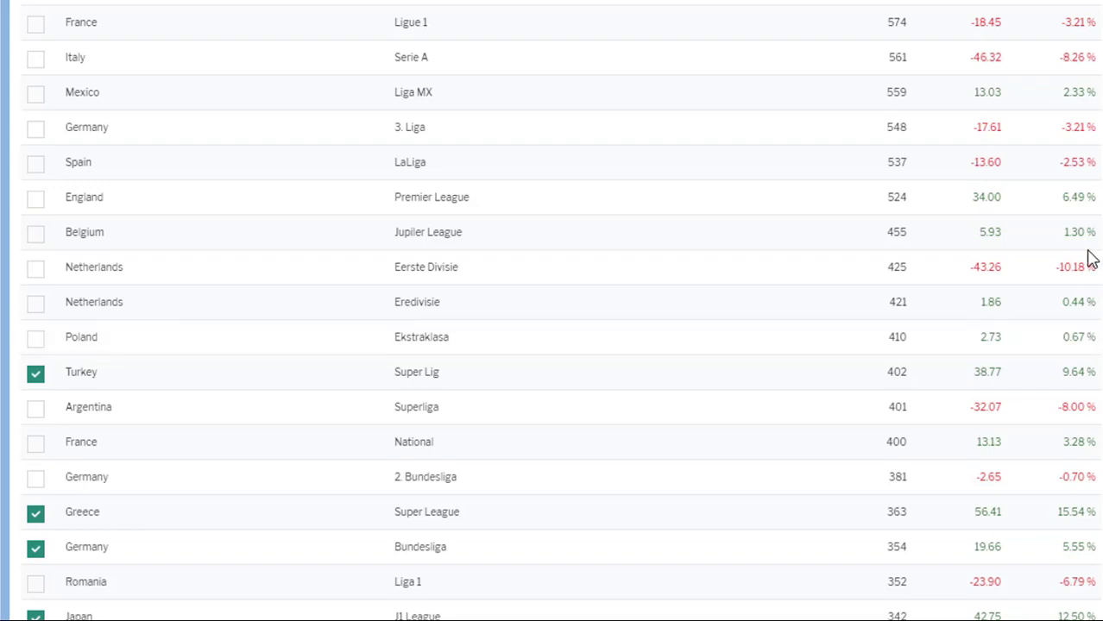
click(36, 200)
scroll(226, 223, up, 2)
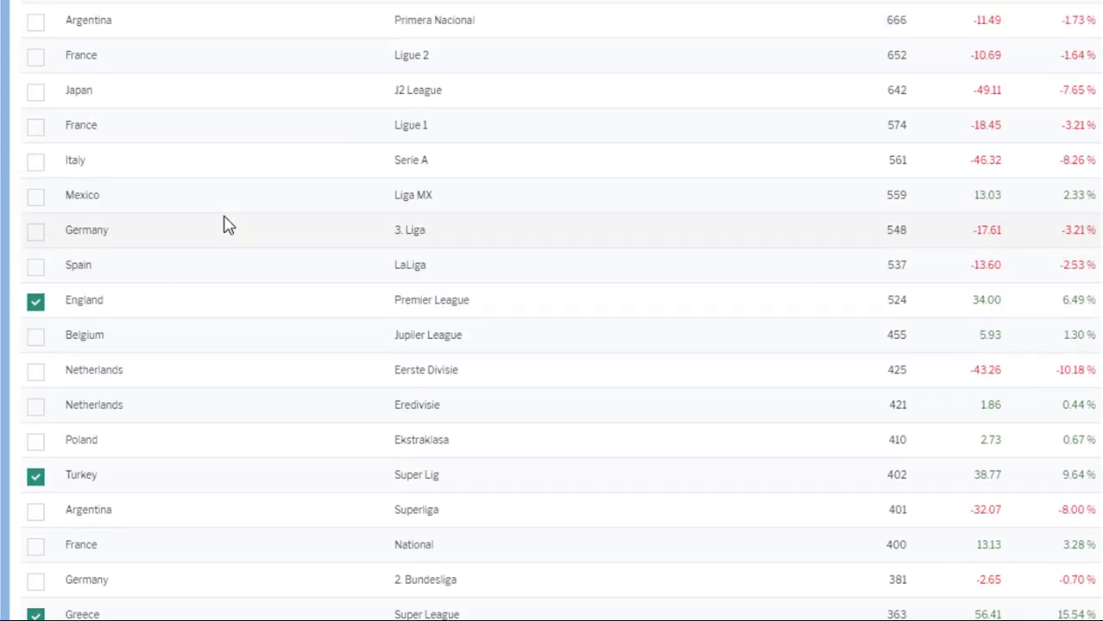
scroll(226, 224, up, 5)
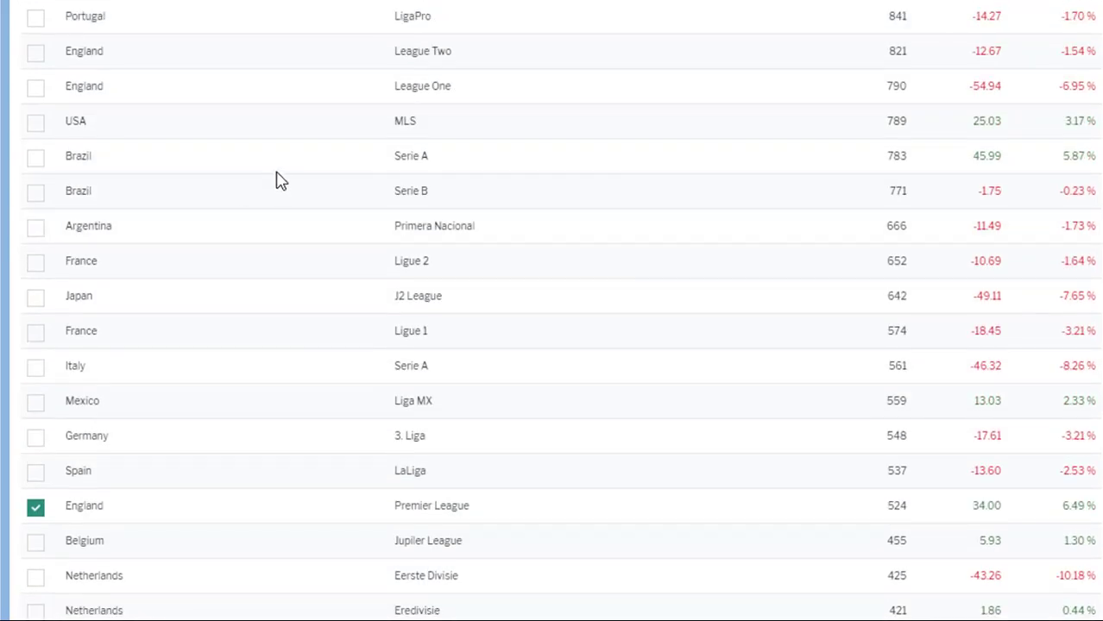
click(36, 160)
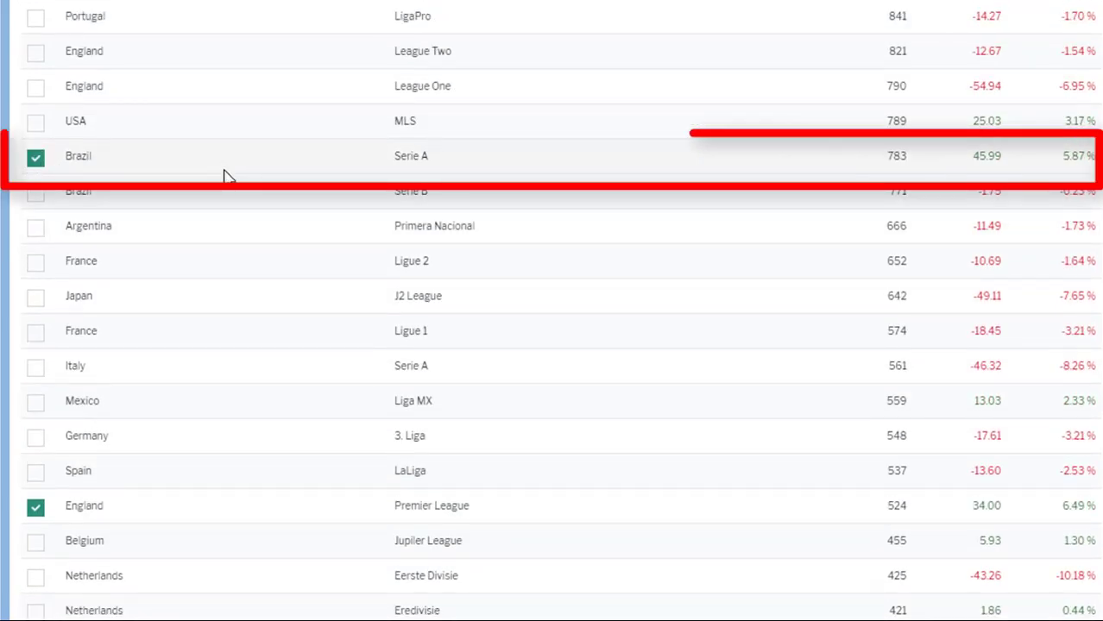
scroll(226, 177, up, 5)
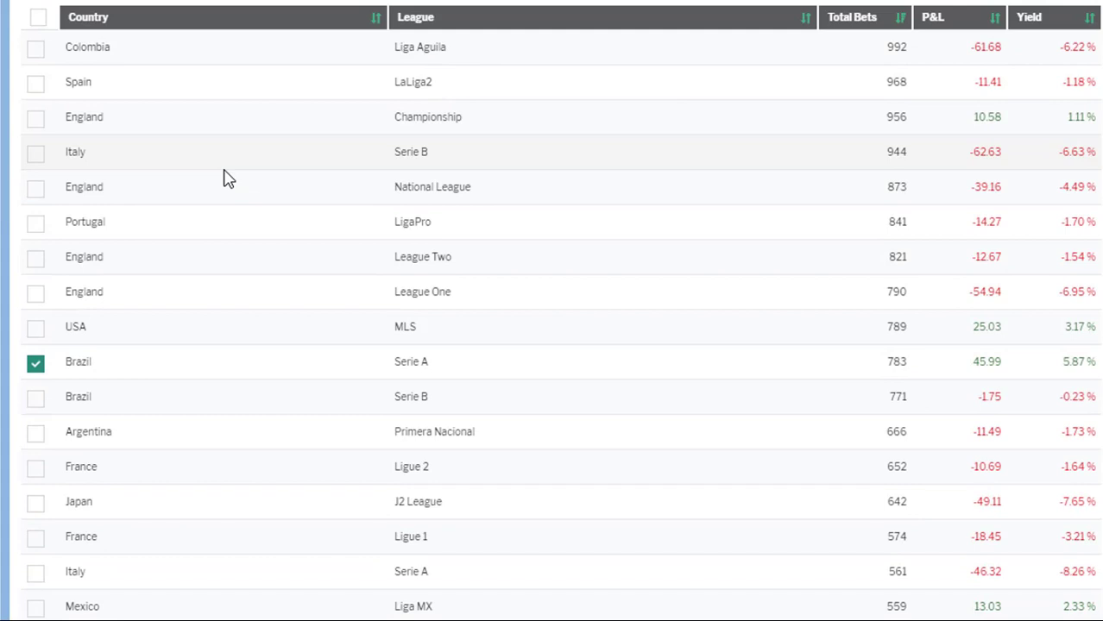
Scroll through the six-league results to review the stats cards and P & L Cumulative graph
scroll(226, 177, up, 2)
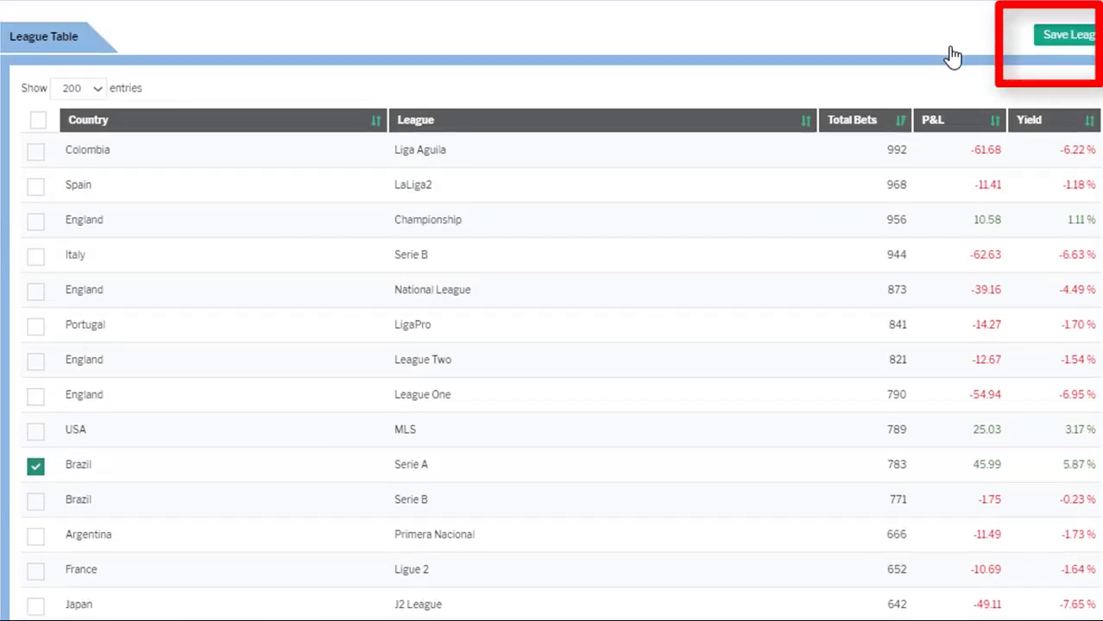
scroll(949, 60, up, 6)
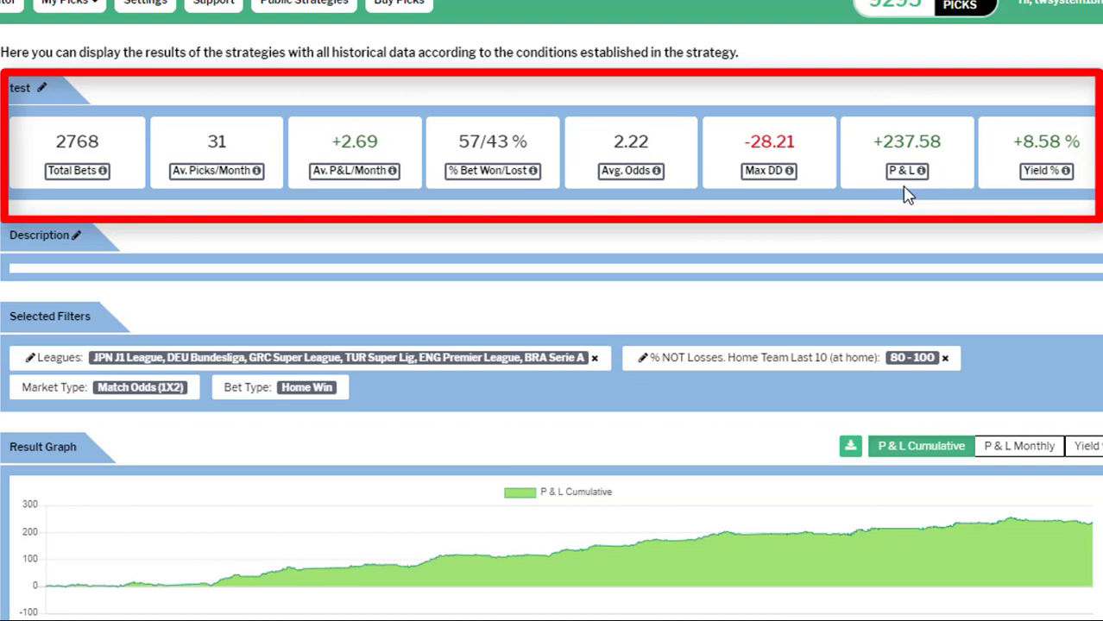
scroll(263, 310, down, 1)
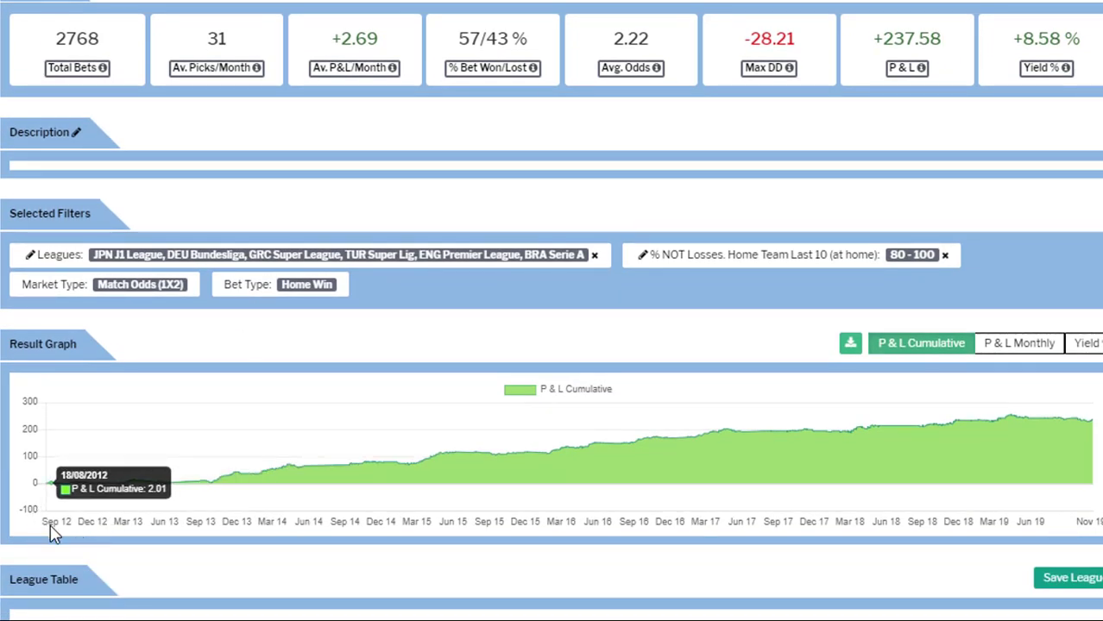
scroll(95, 349, up, 1)
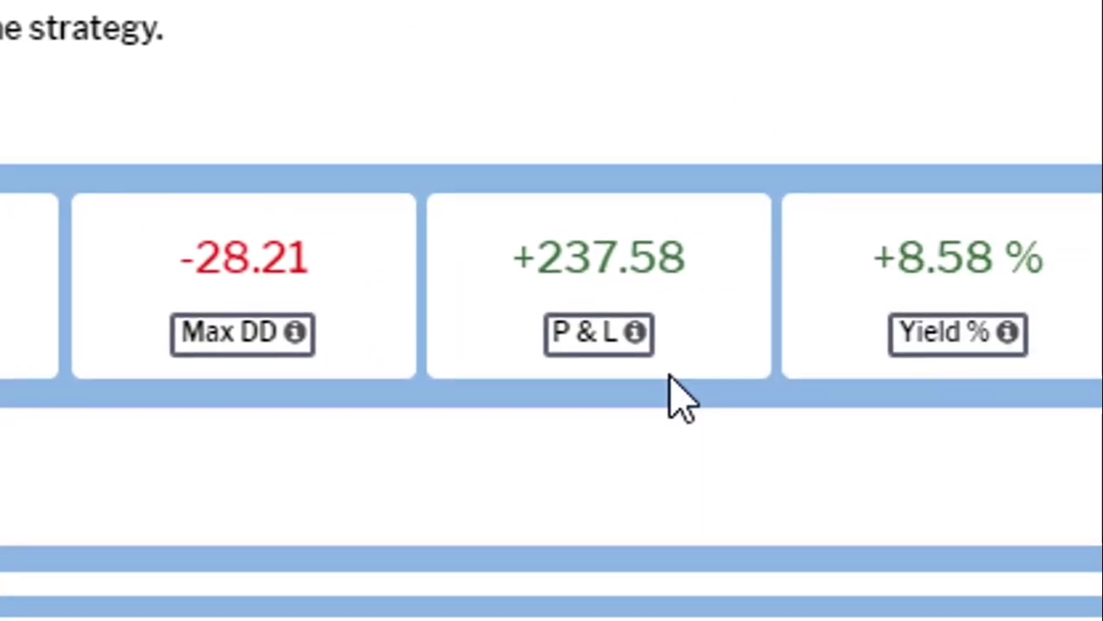
scroll(682, 401, down, 2)
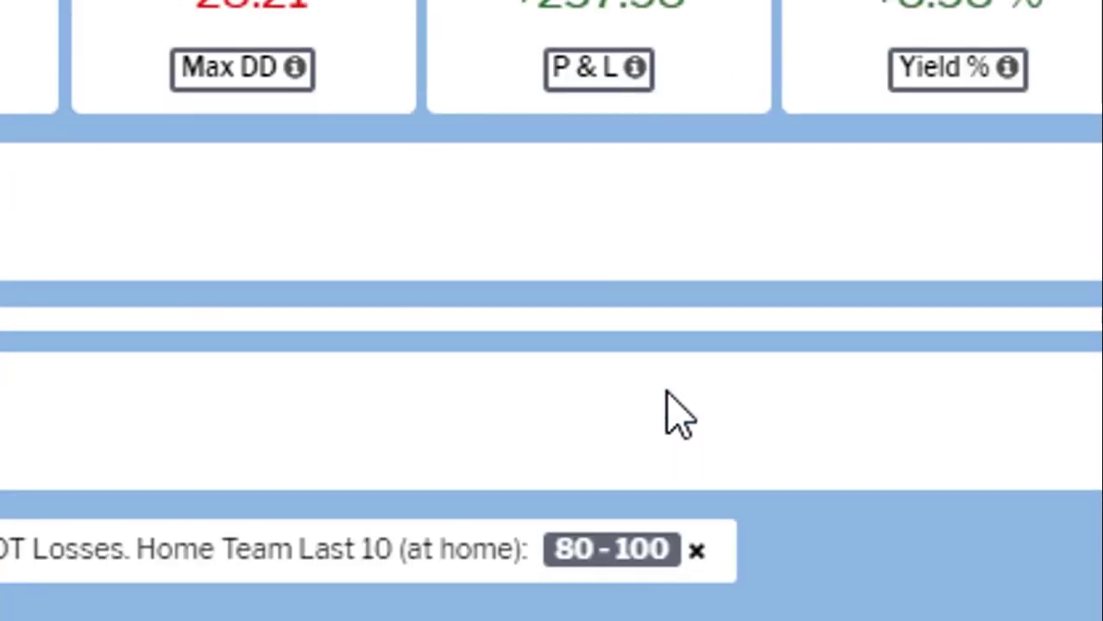
scroll(673, 414, up, 3)
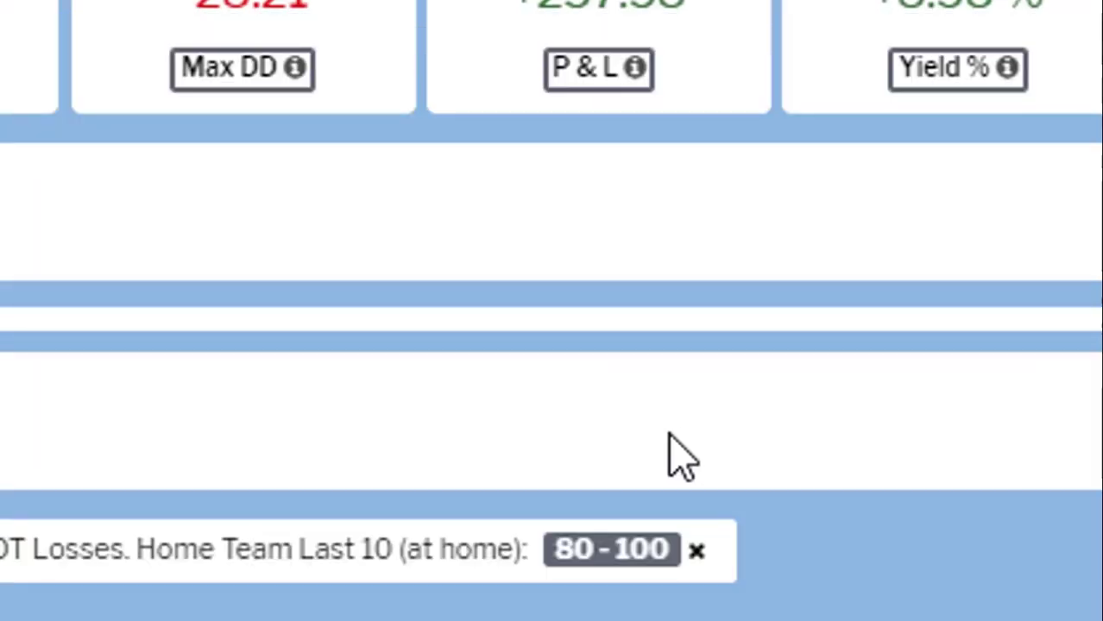
scroll(677, 457, up, 3)
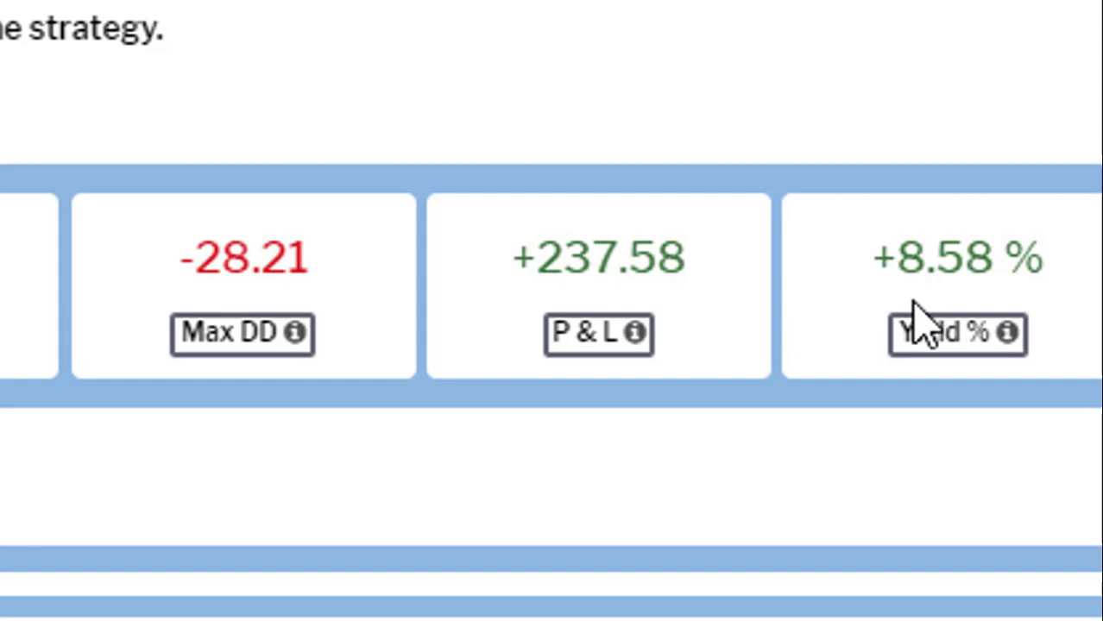
scroll(918, 320, down, 3)
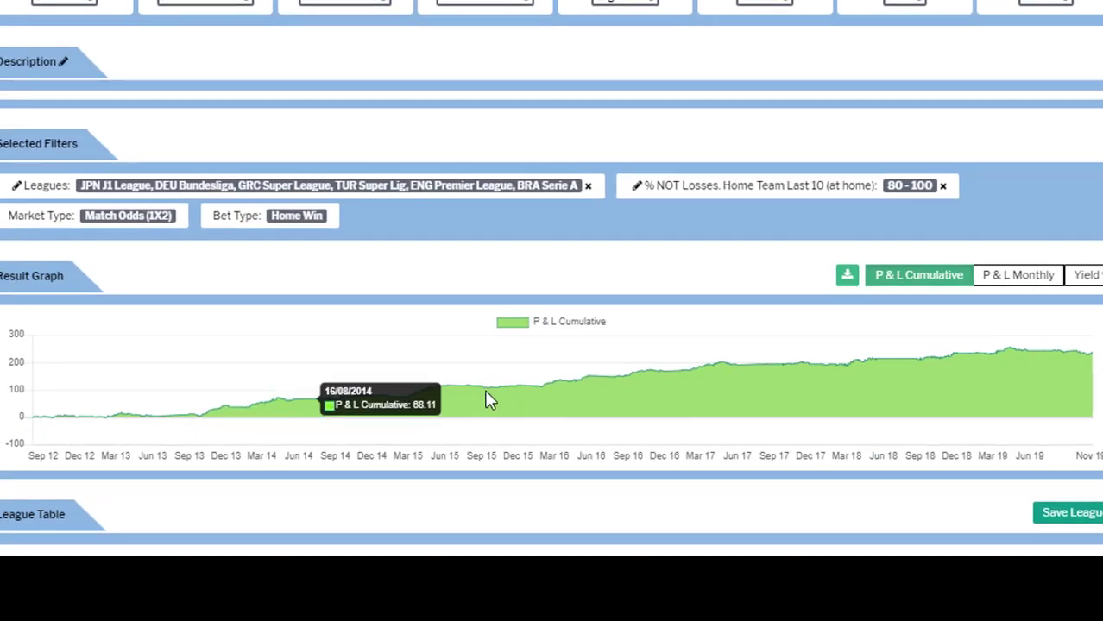
Switch the graph to monthly P&L and filter results to the 2012 and 2012/2013 seasons
click(1014, 280)
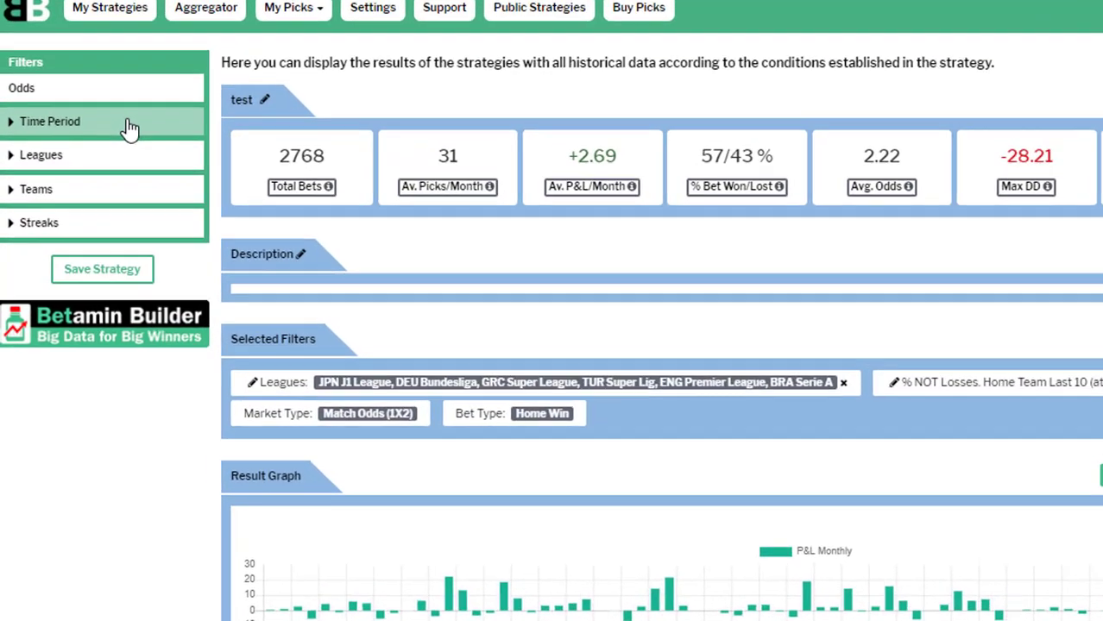
click(103, 153)
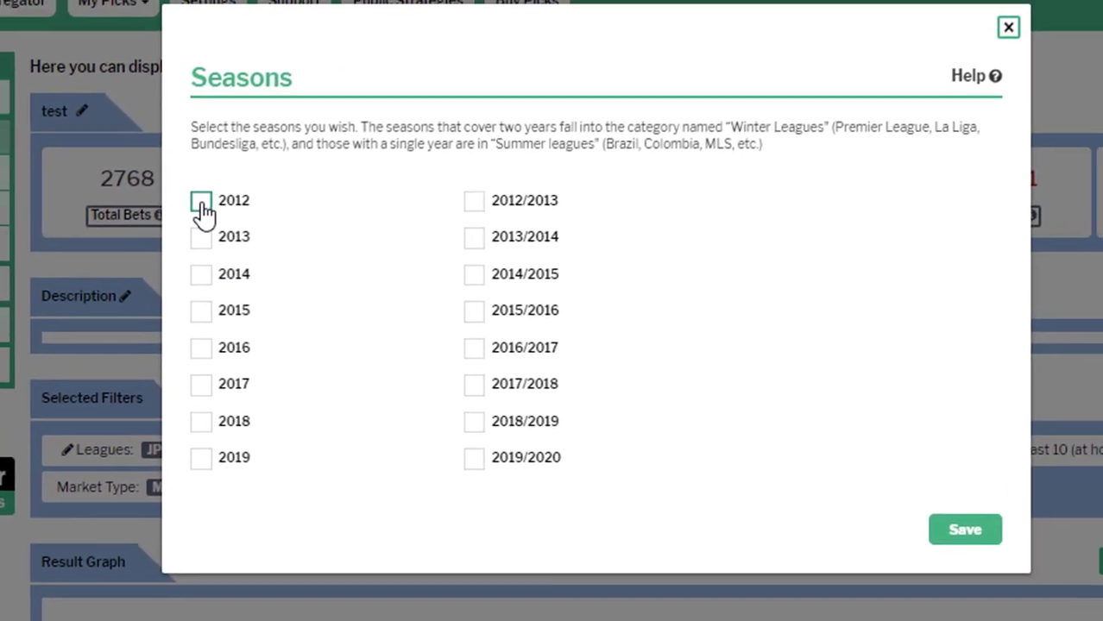
click(172, 206)
click(449, 207)
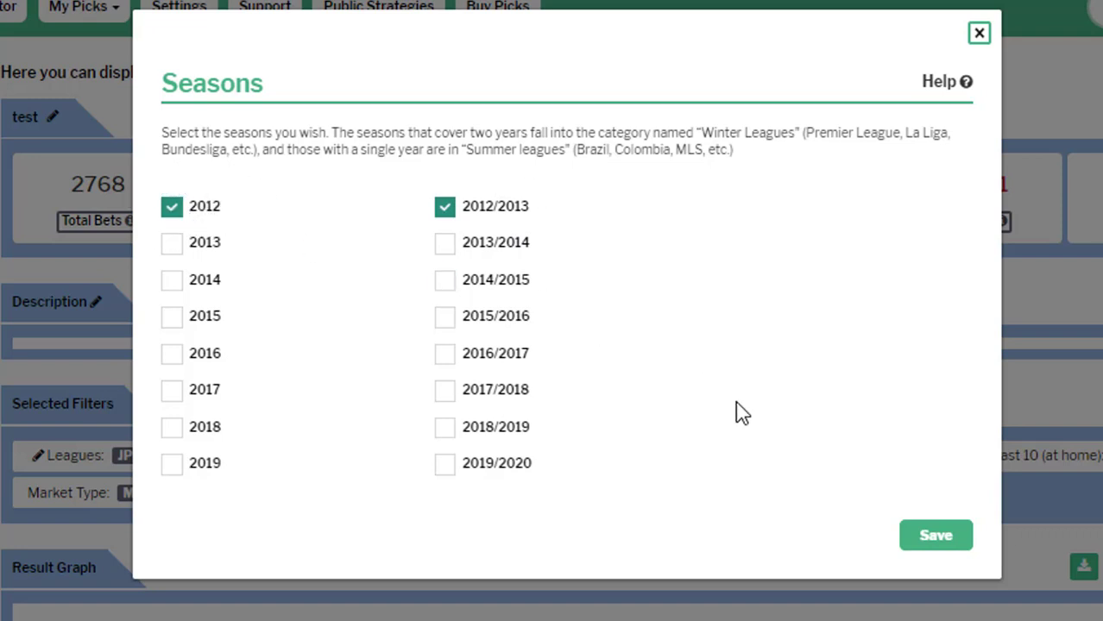
click(910, 543)
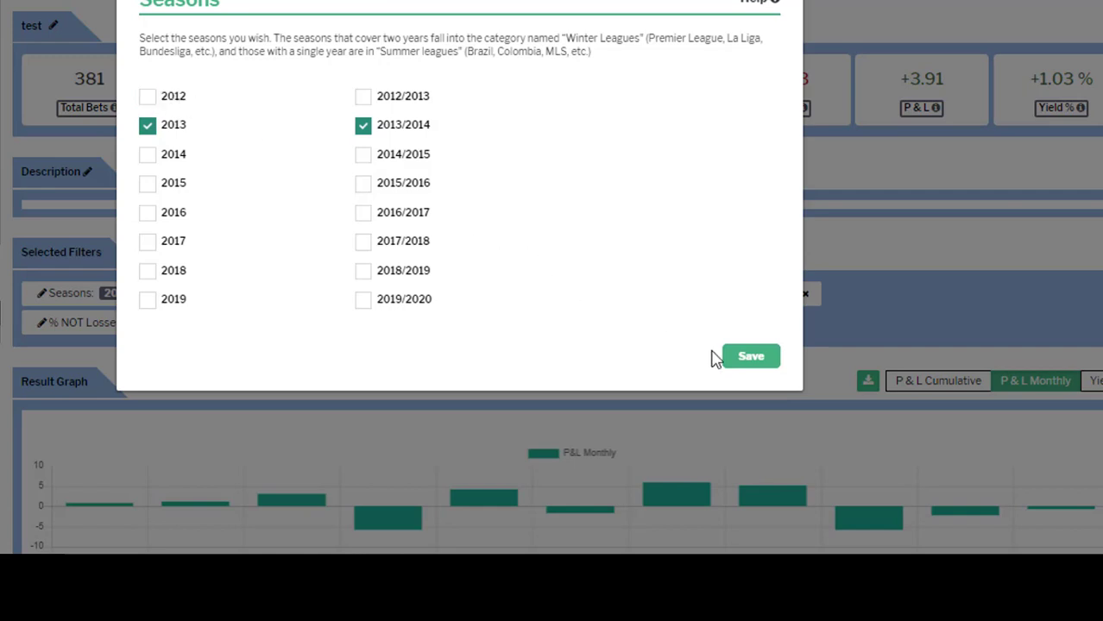
Apply the 2013, 2014 and 2016 season pairs in turn to check results season by season
click(739, 362)
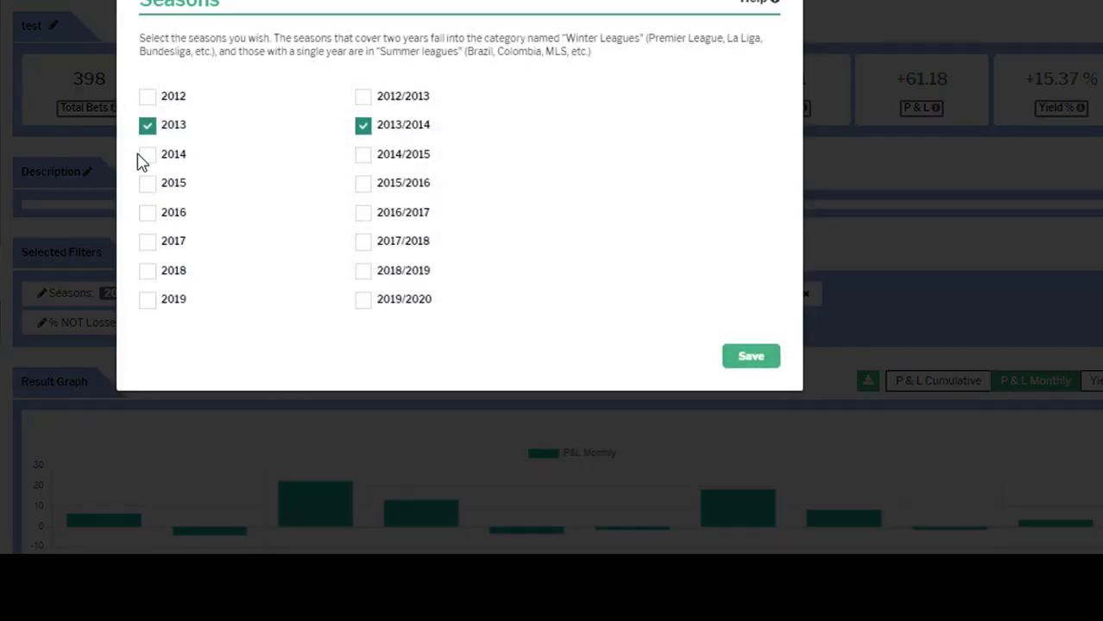
click(147, 154)
click(746, 362)
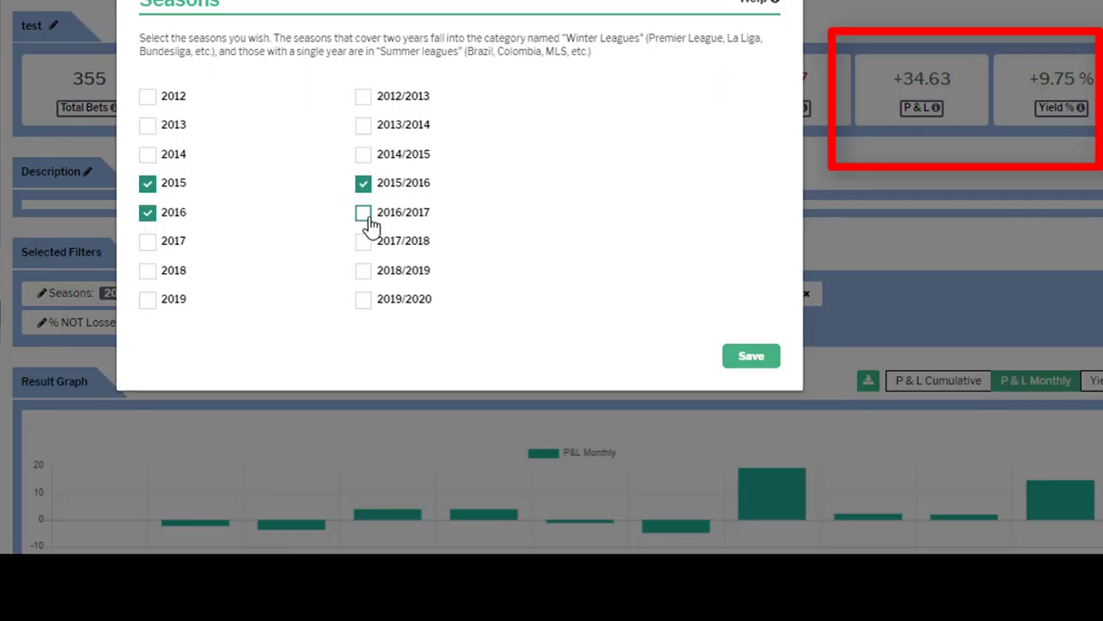
click(362, 212)
click(362, 183)
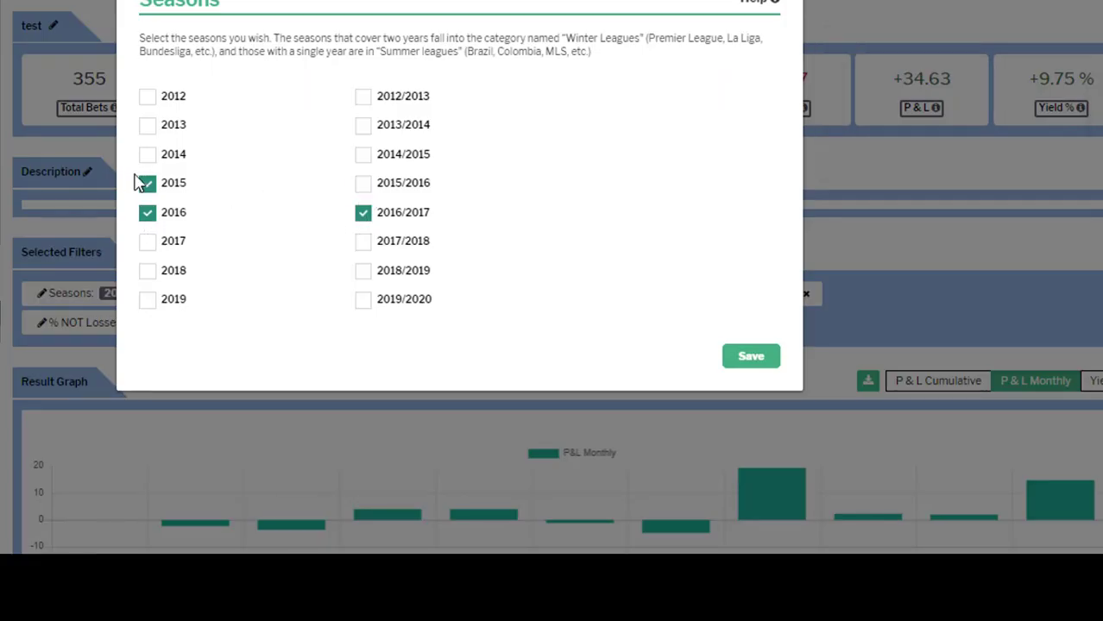
click(146, 183)
click(734, 361)
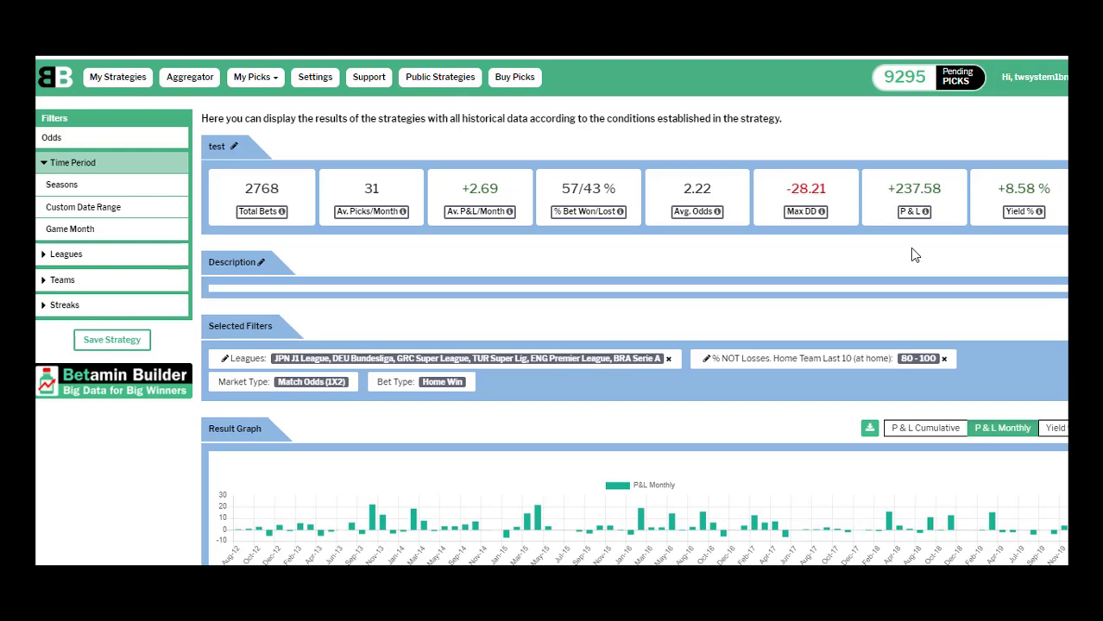
Save the 'test' strategy, then turn on email picks with the envelope icon
click(111, 344)
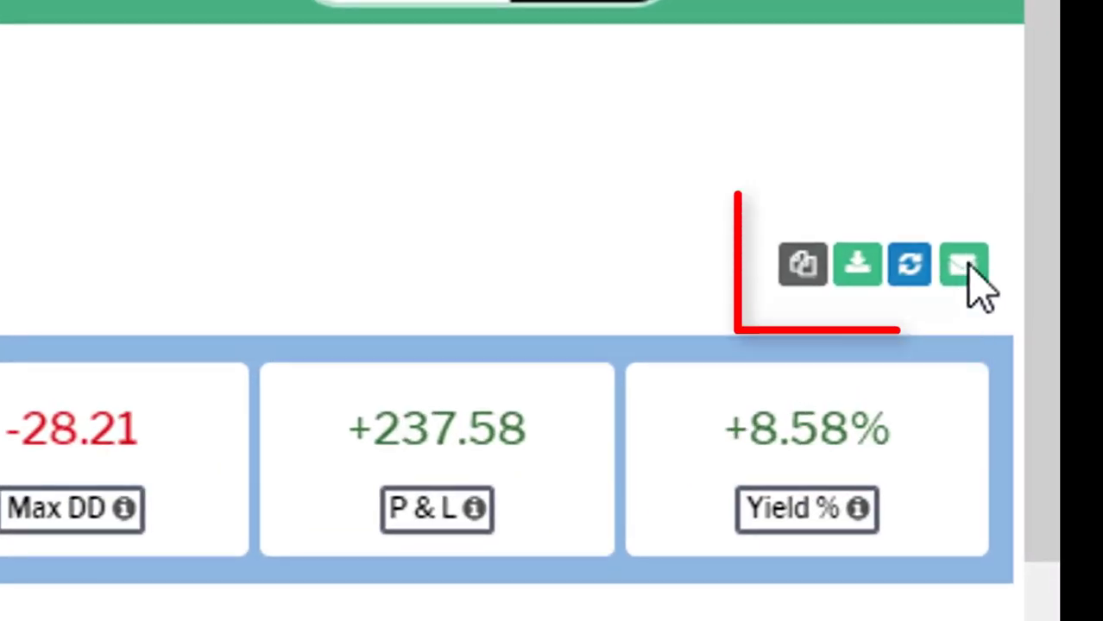
click(967, 264)
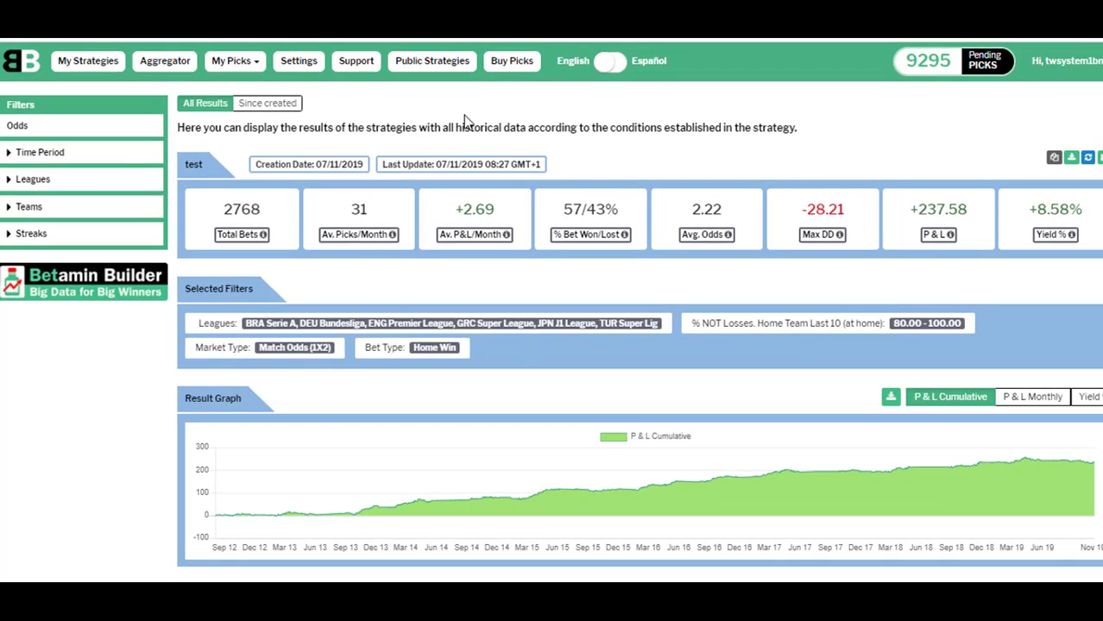
Go from the saved test strategy to the Public Strategies list, sorted by rating descending
click(437, 72)
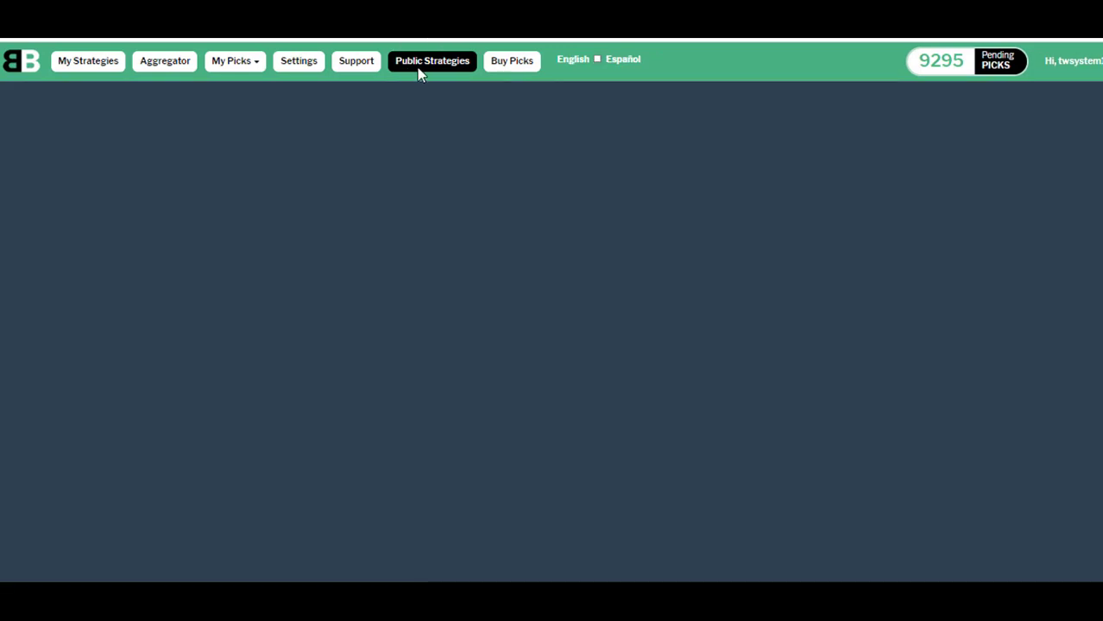